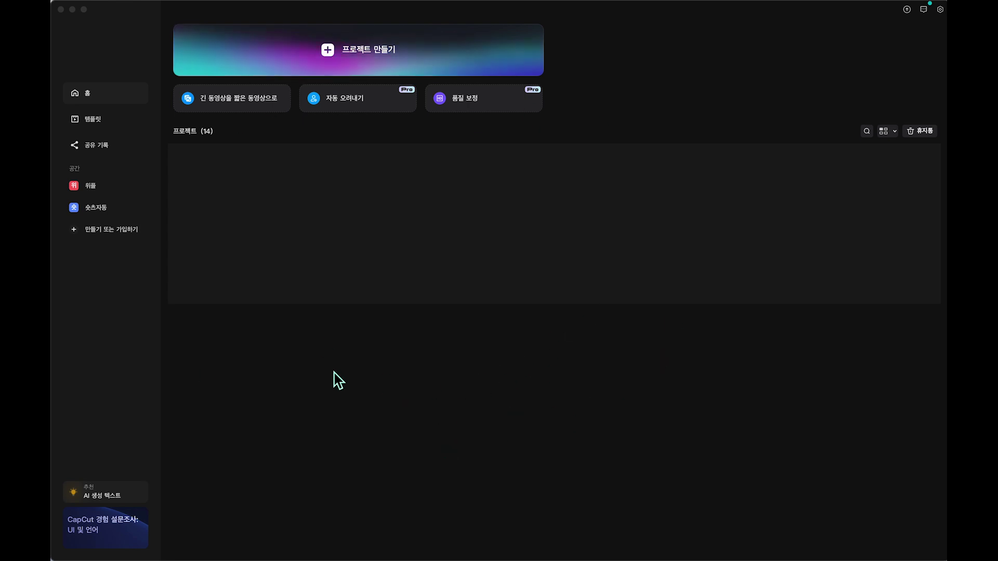
Create a new project and browse the media, audio, text and sticker libraries
{"action": "left_click", "coordinate": [360, 58]}
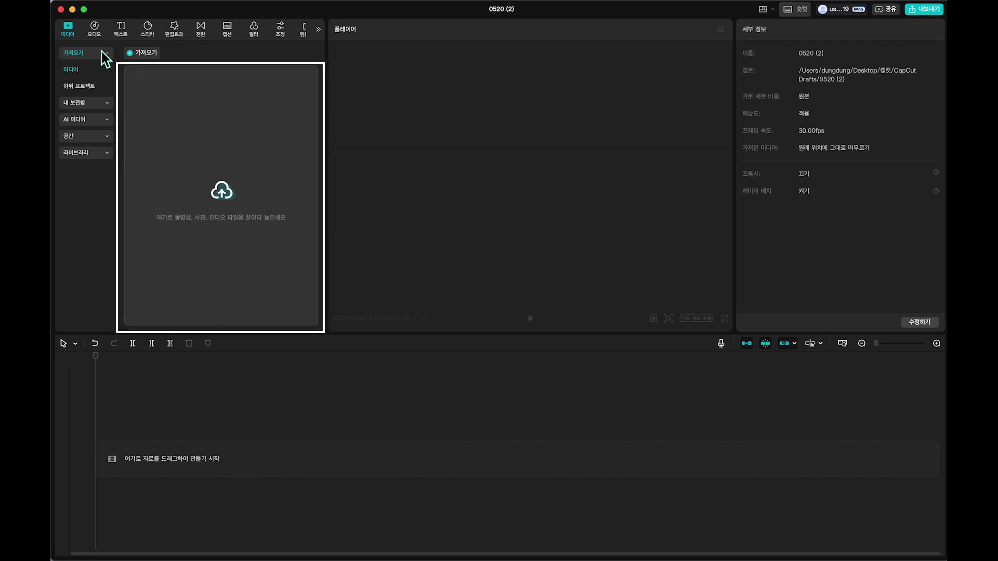
{"action": "left_click", "coordinate": [106, 53]}
{"action": "left_click", "coordinate": [101, 29]}
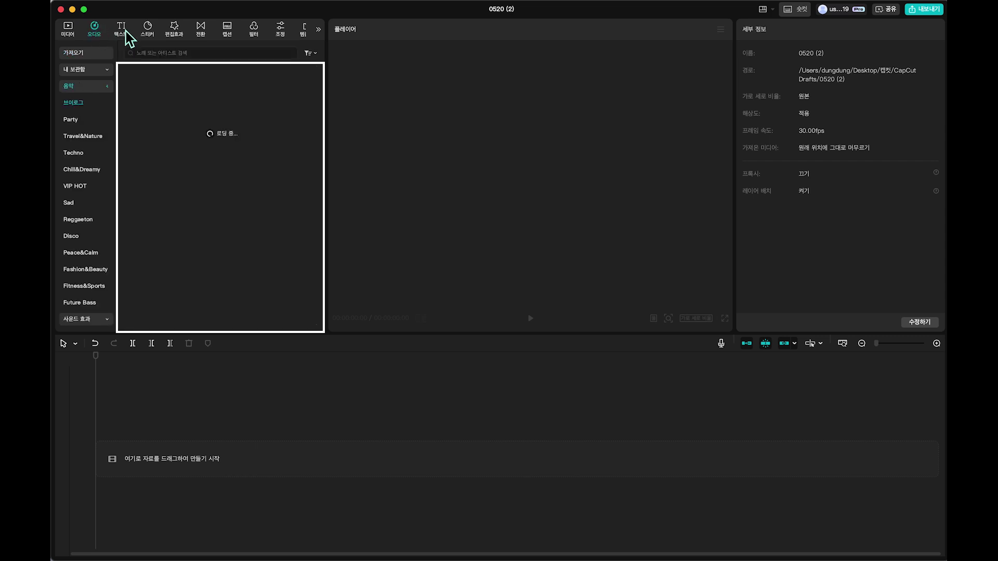
{"action": "left_click", "coordinate": [125, 30]}
{"action": "left_click", "coordinate": [154, 30]}
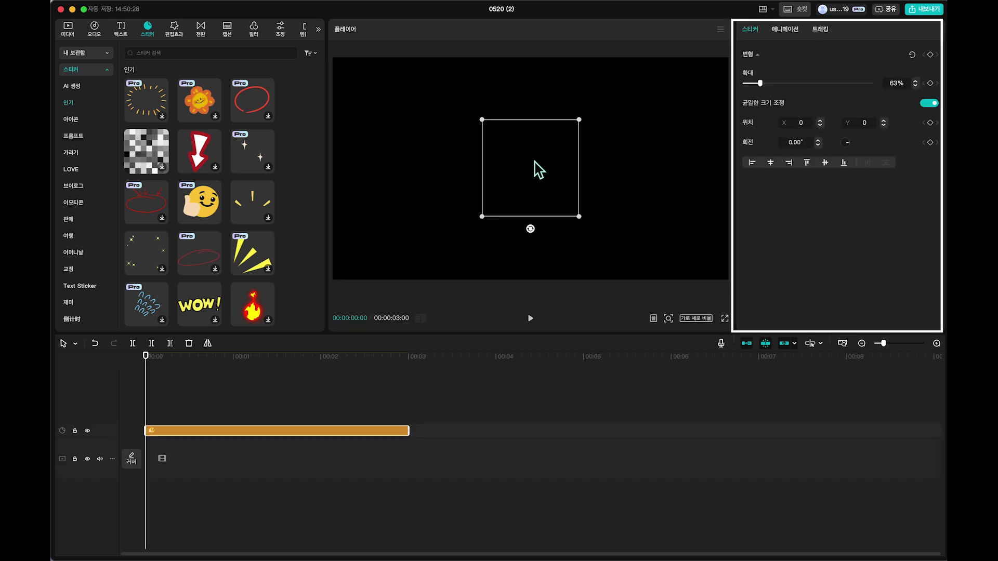
Shift the thumbs-up emoji sticker toward the frame's left side and layer a smaller yellow rays sticker above its end on the timeline
{"action": "left_click_drag", "start_coordinate": [528, 160], "coordinate": [425, 176]}
{"action": "left_click_drag", "start_coordinate": [248, 266], "coordinate": [396, 416]}
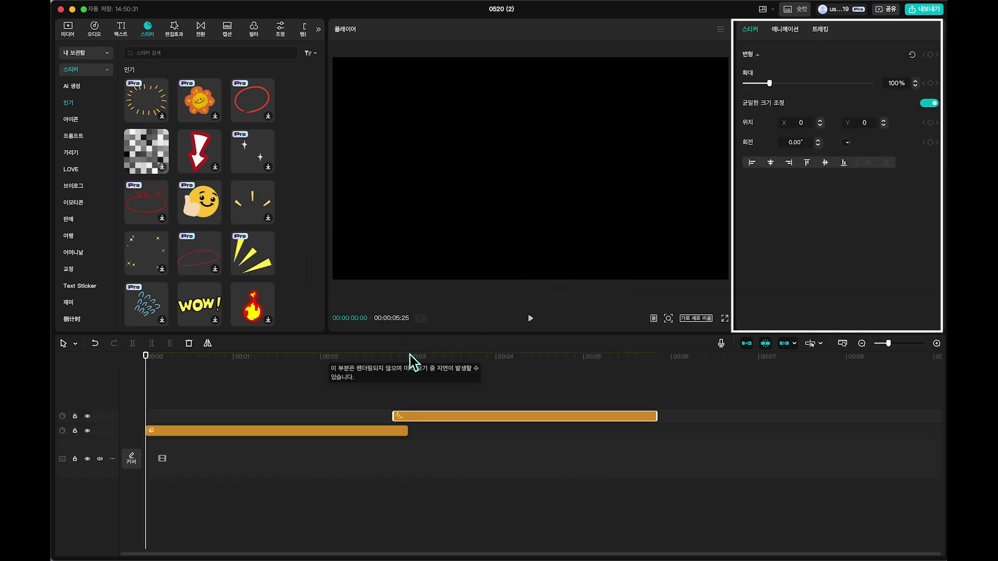
{"action": "left_click", "coordinate": [452, 358]}
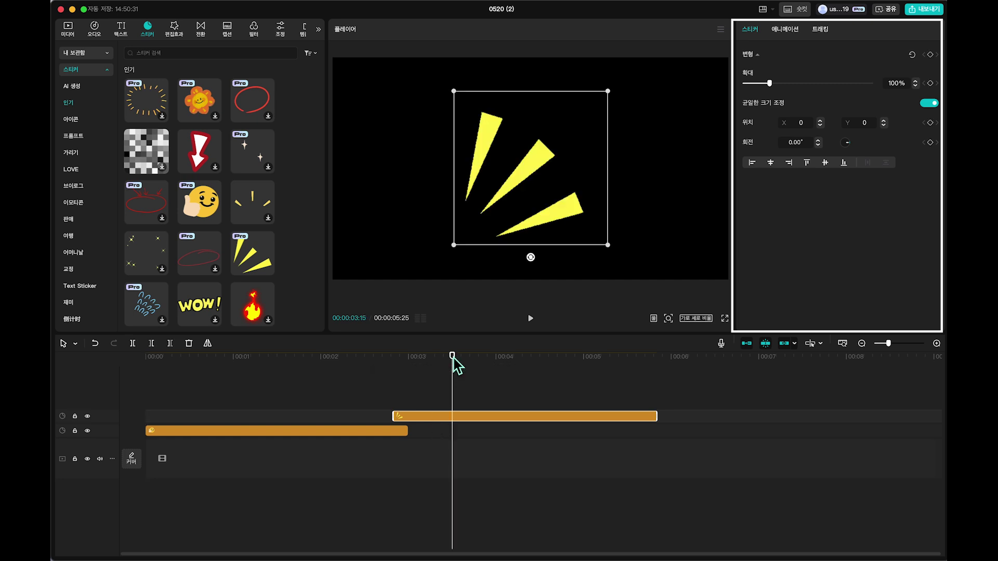
{"action": "left_click_drag", "start_coordinate": [608, 244], "coordinate": [574, 213]}
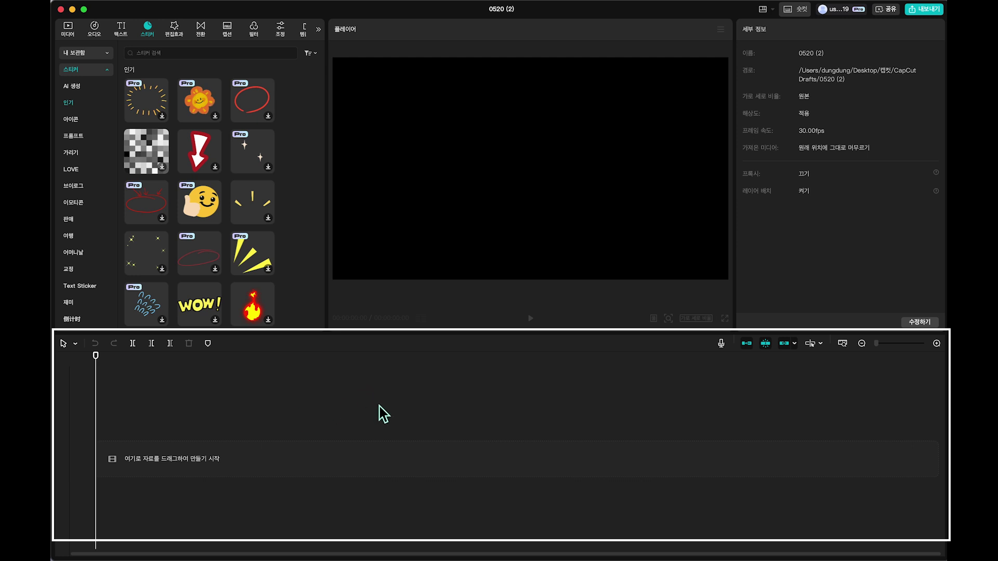
Place the thumbs-up emoji sticker at the timeline's start, shrink it to 63% and move it toward the frame's left side
{"action": "left_click_drag", "start_coordinate": [206, 208], "coordinate": [147, 430]}
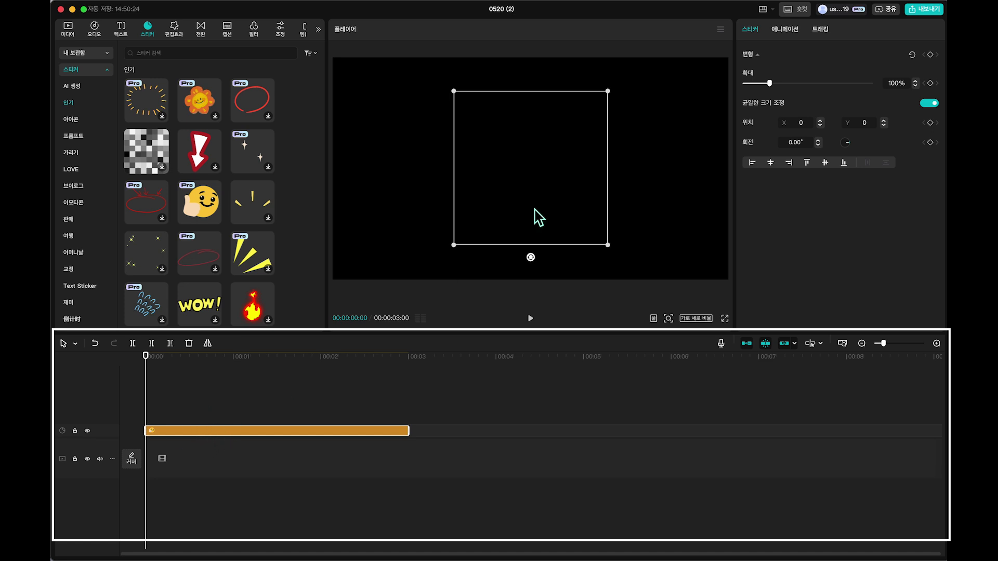
{"action": "left_click_drag", "start_coordinate": [607, 244], "coordinate": [534, 158]}
{"action": "left_click_drag", "start_coordinate": [534, 165], "coordinate": [429, 177]}
Add the yellow rays sticker on a track above, overlapping the emoji clip's end, and scale it to 57% with the playhead at 00:00:03:15
{"action": "left_click_drag", "start_coordinate": [246, 265], "coordinate": [395, 414]}
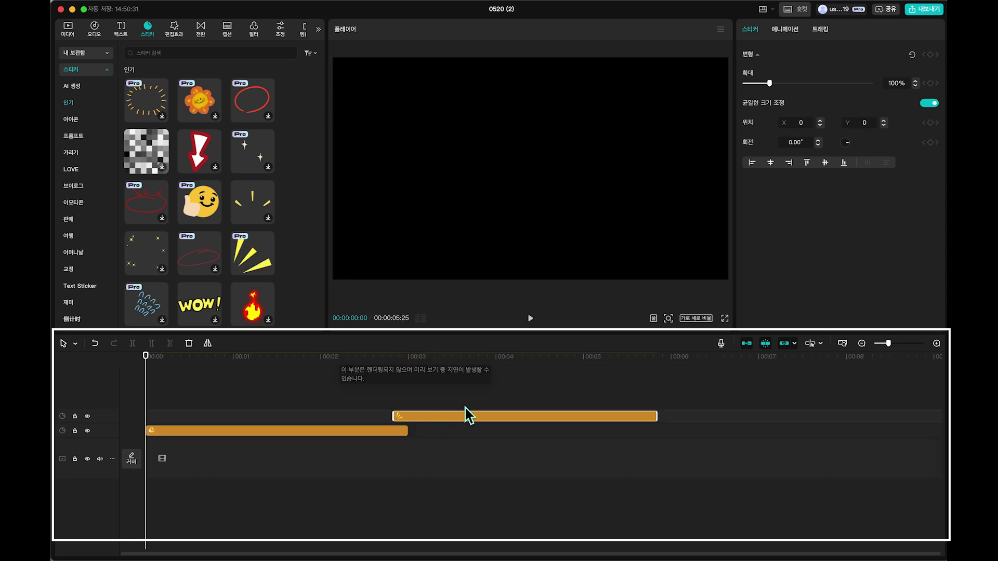
{"action": "left_click", "coordinate": [452, 356]}
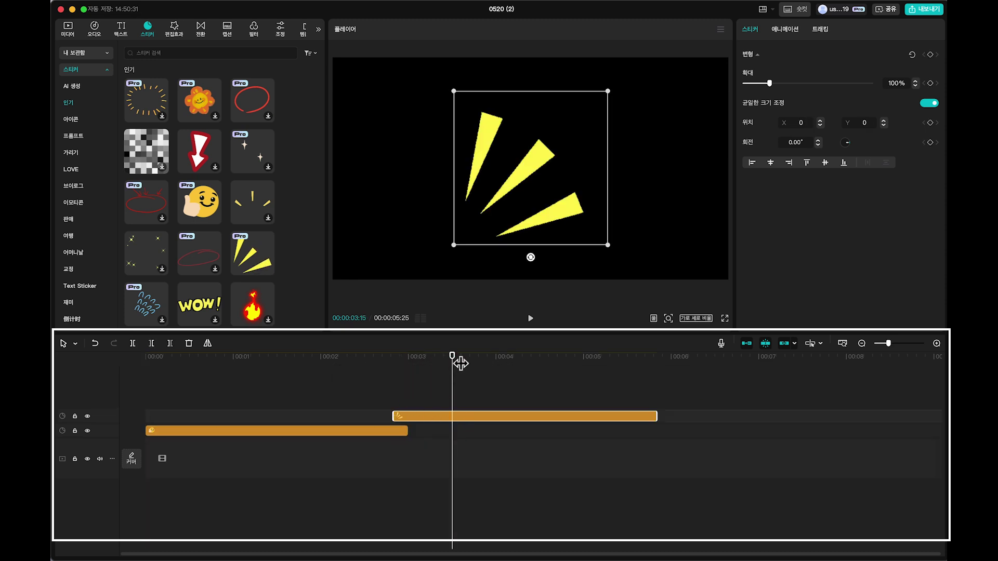
{"action": "left_click_drag", "start_coordinate": [609, 248], "coordinate": [575, 212]}
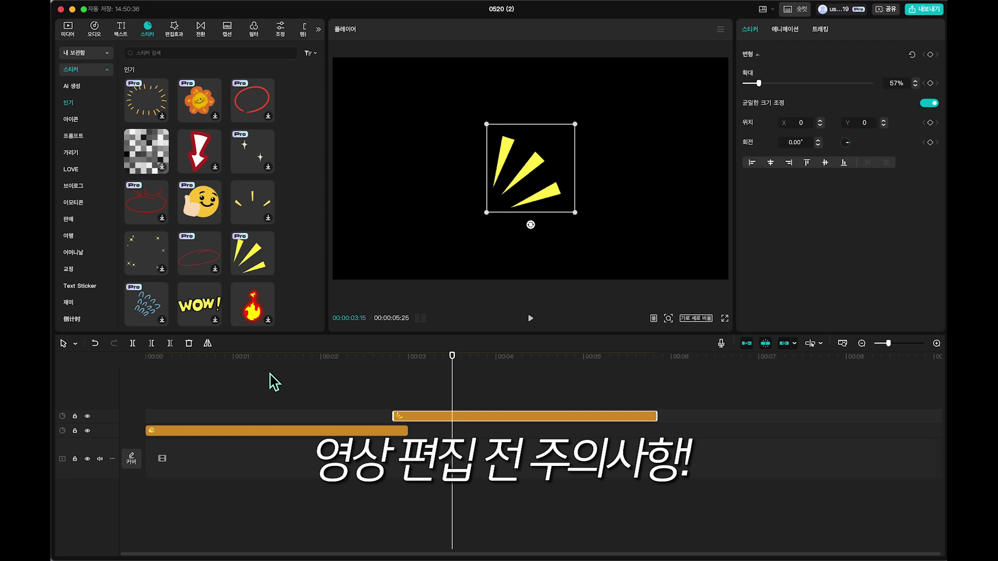
Switch to Finder and look through the 이미지 and gif, 영상 subfolders of the 다룸 청소기 쇼츠 folder
{"action": "key", "text": "ctrl+Up"}
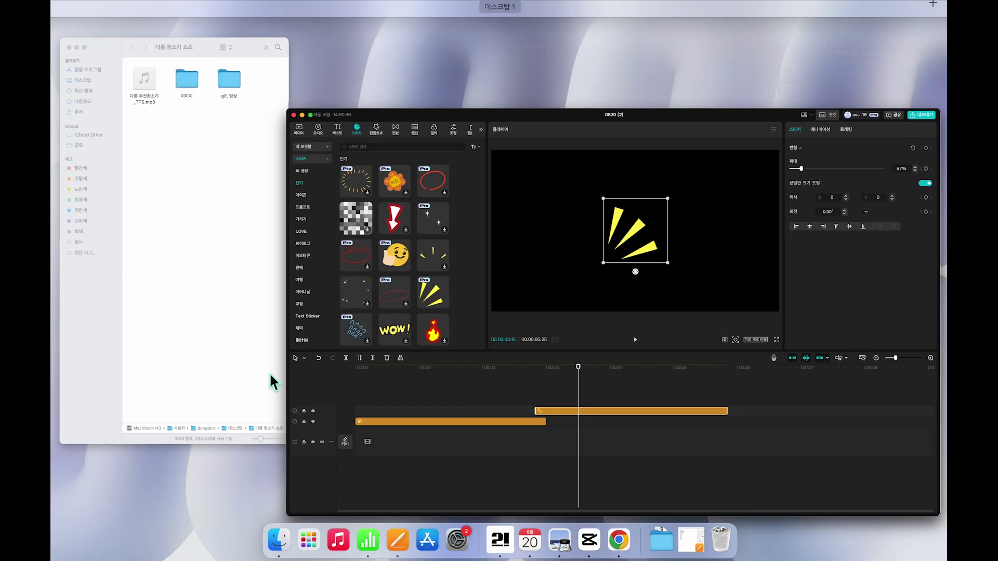
{"action": "left_click", "coordinate": [269, 373]}
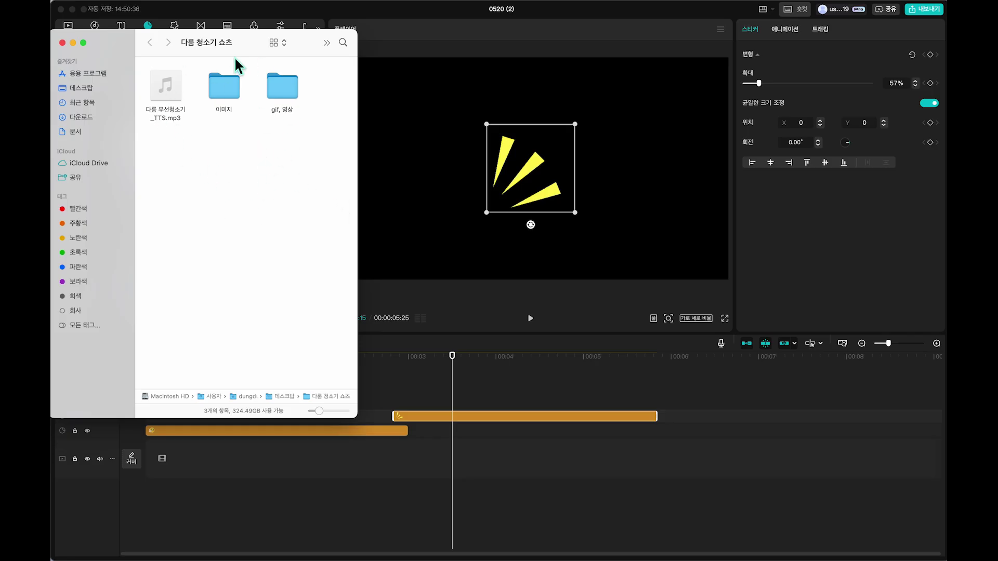
{"action": "double_click", "coordinate": [213, 78]}
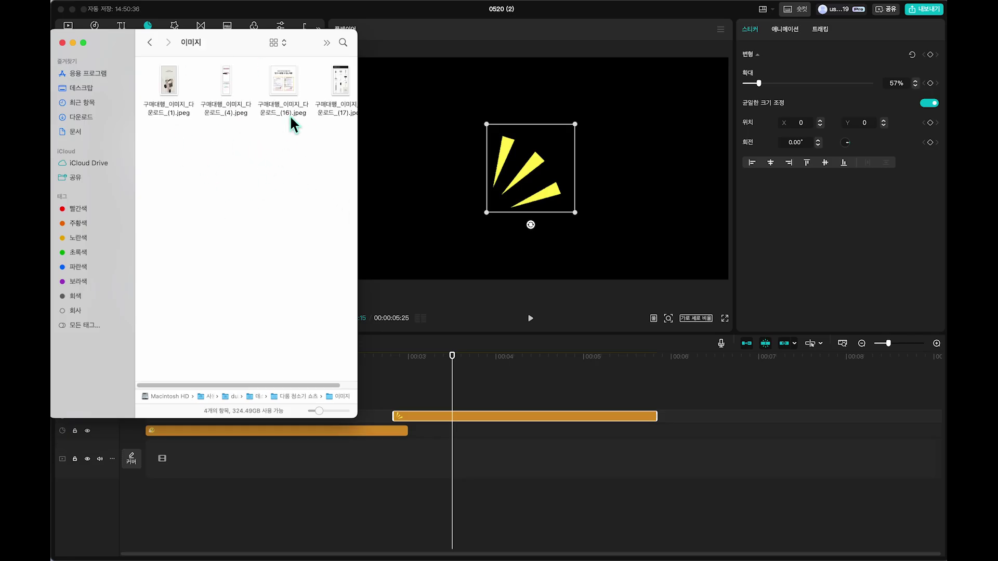
{"action": "left_click", "coordinate": [150, 43]}
{"action": "double_click", "coordinate": [285, 81]}
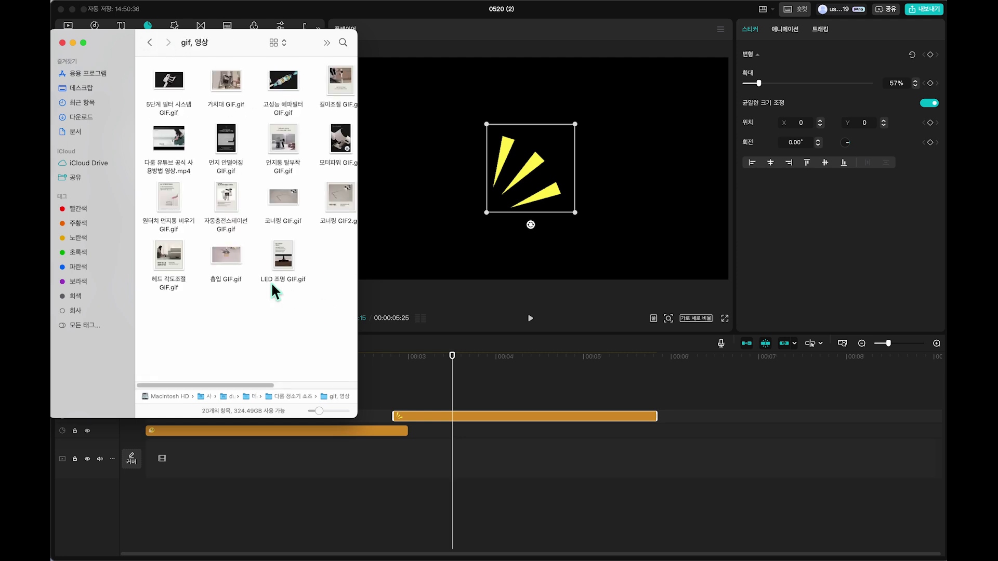
{"action": "left_click", "coordinate": [155, 44]}
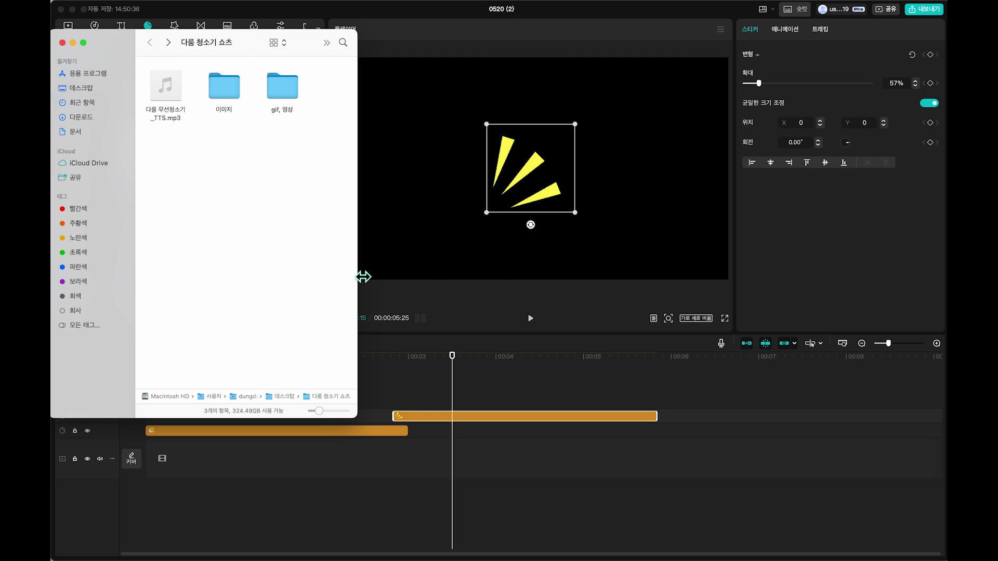
Add 구매대행_이미지_다운로드_(16).jpeg from the 이미지 folder to the CapCut timeline on a track above the stickers
{"action": "double_click", "coordinate": [225, 95]}
{"action": "left_click_drag", "start_coordinate": [287, 89], "coordinate": [470, 197]}
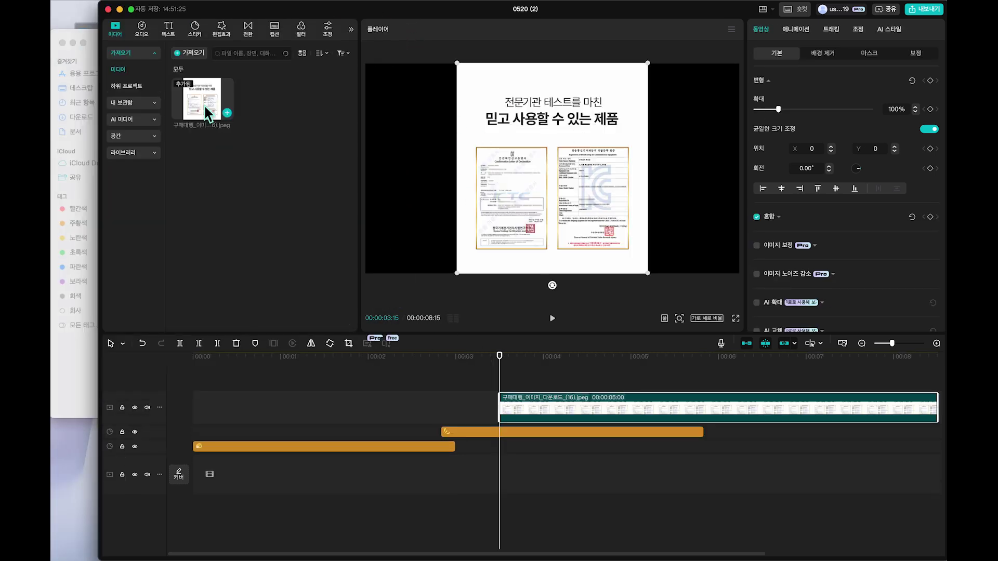
{"action": "left_click", "coordinate": [82, 375]}
{"action": "left_click_drag", "start_coordinate": [216, 46], "coordinate": [198, 244]}
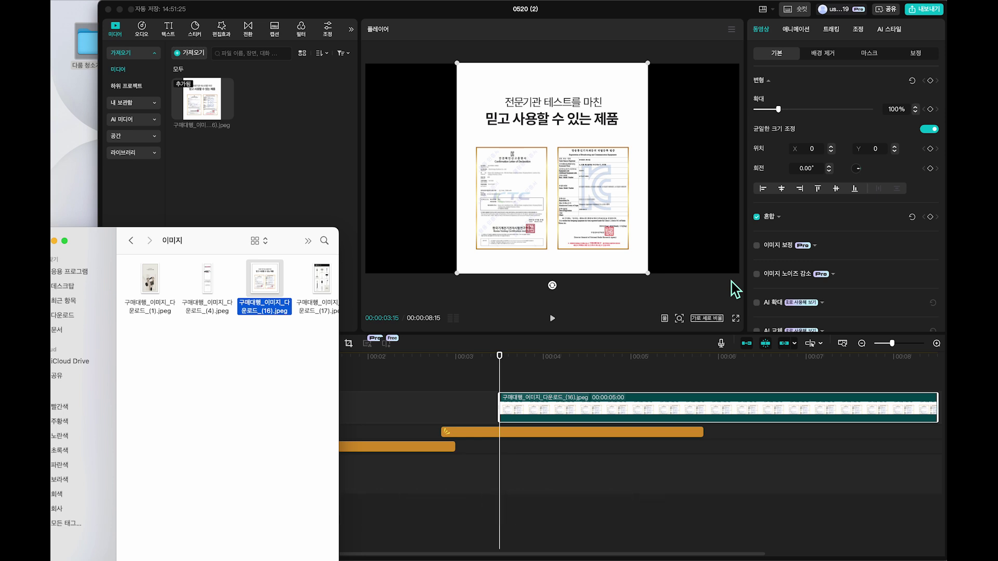
{"action": "left_click", "coordinate": [255, 385]}
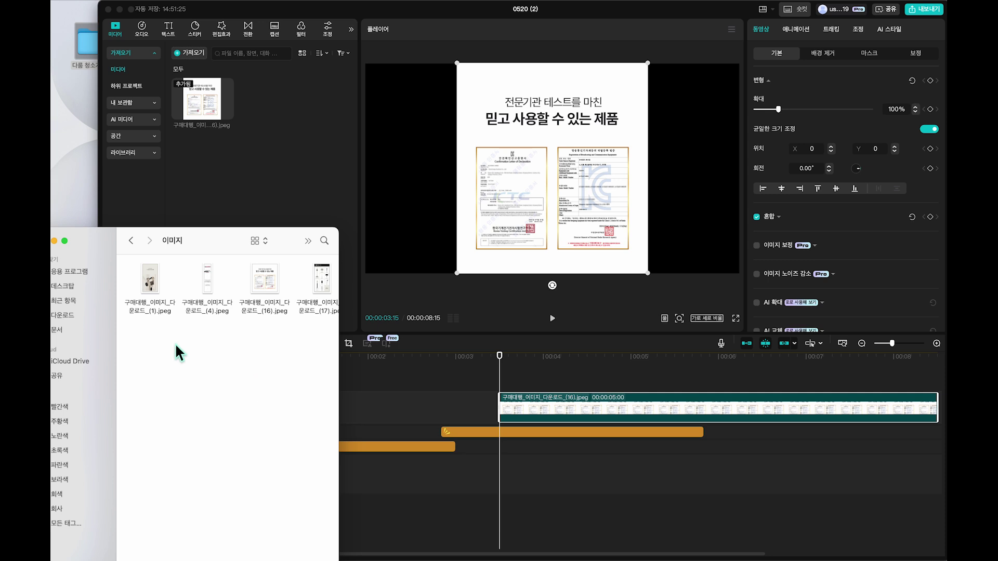
{"action": "left_click", "coordinate": [132, 240]}
{"action": "left_click_drag", "start_coordinate": [210, 240], "coordinate": [239, 107]}
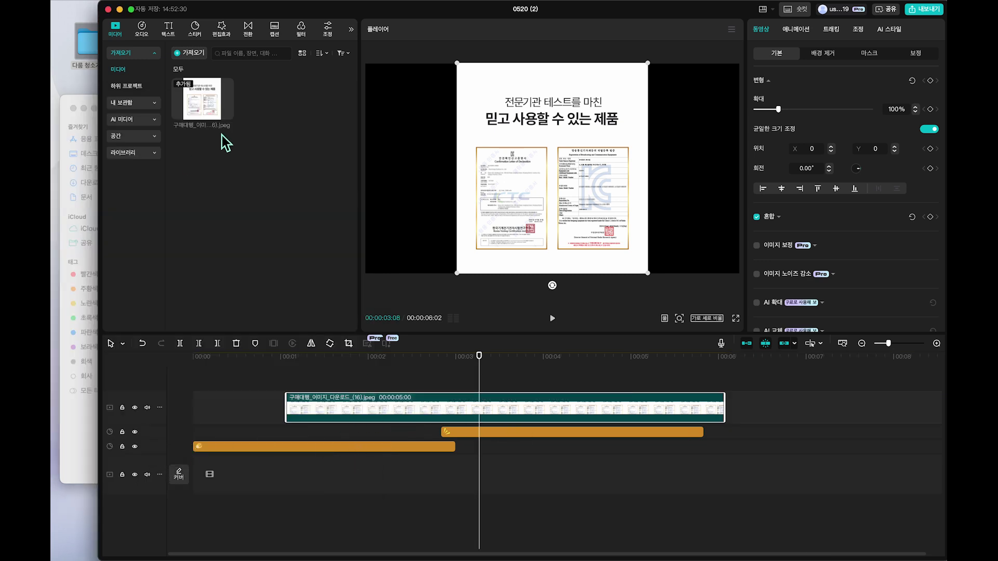
Move the source file 구매대행_이미지_다운로드_(16).jpeg to the Trash in Finder and check its clip back in the CapCut timeline
{"action": "left_click", "coordinate": [84, 439]}
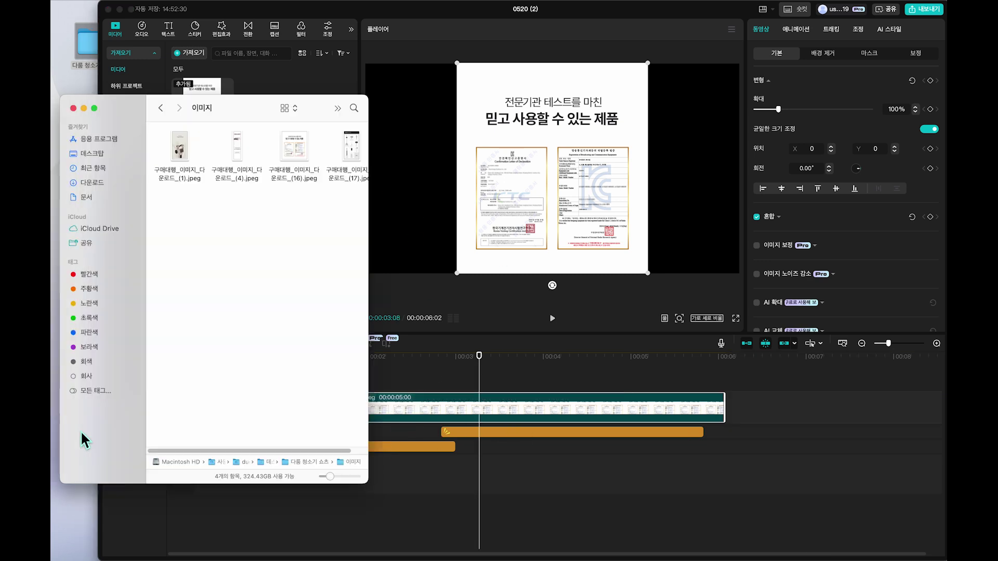
{"action": "right_click", "coordinate": [288, 168]}
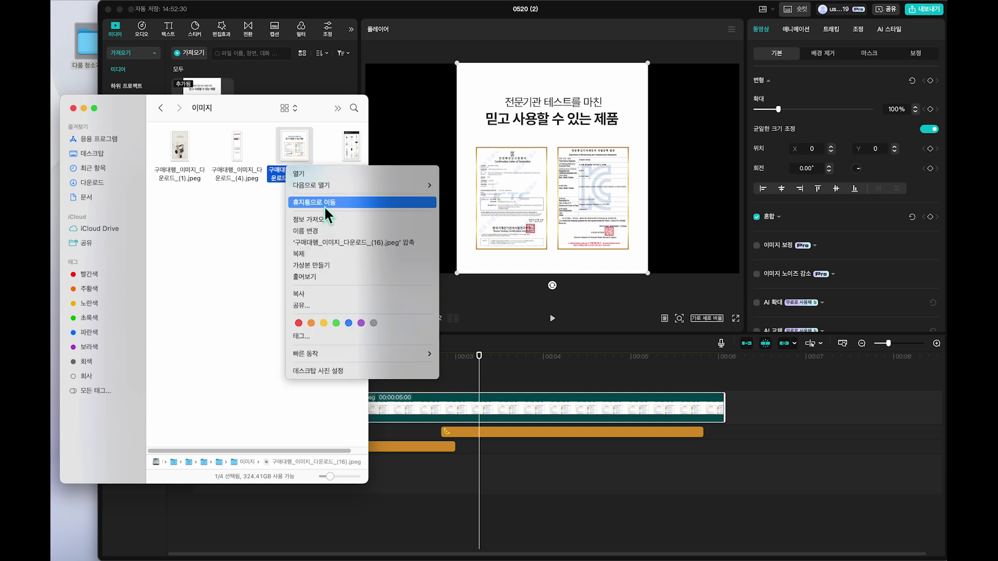
{"action": "left_click", "coordinate": [326, 214]}
{"action": "left_click", "coordinate": [516, 424]}
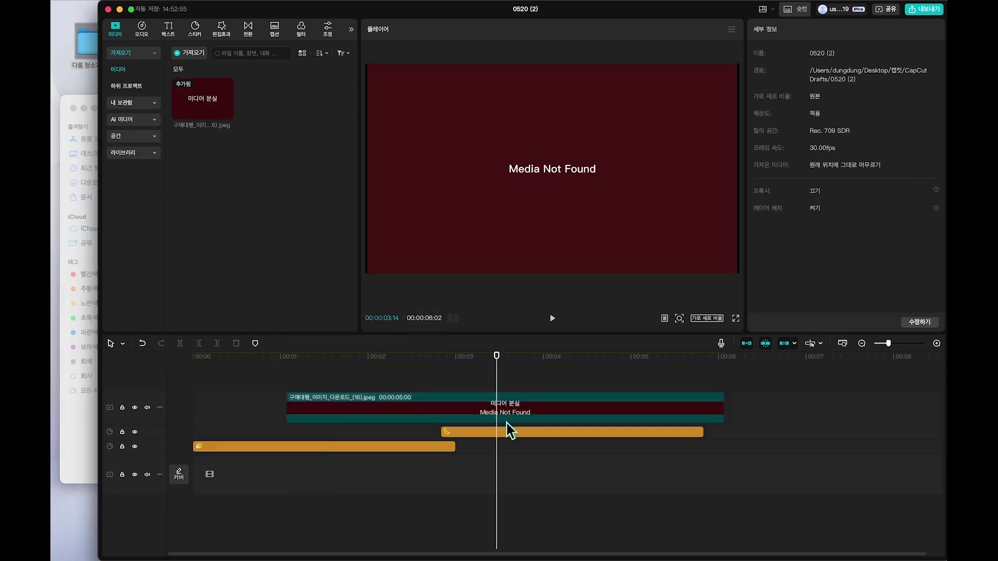
{"action": "left_click", "coordinate": [507, 415]}
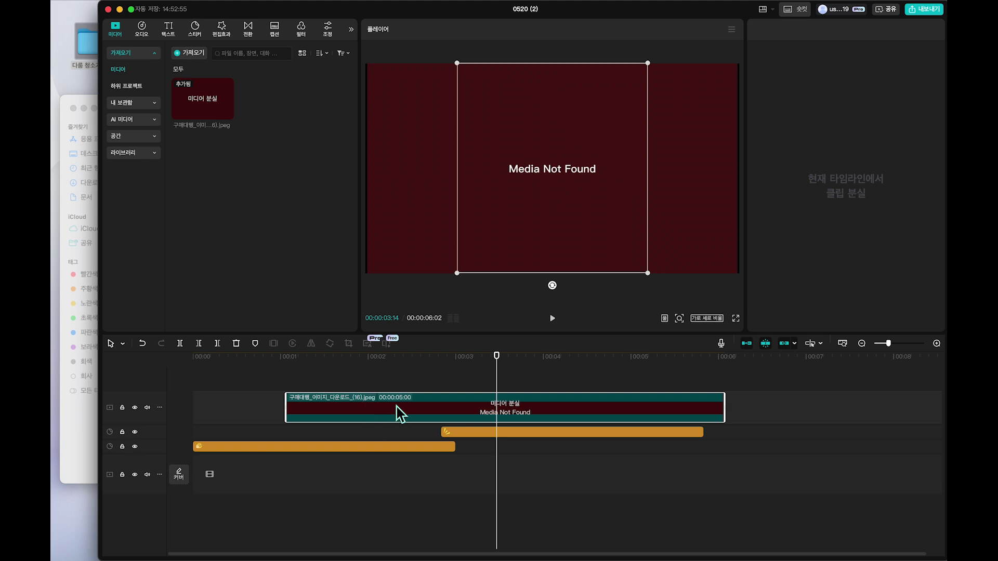
{"action": "left_click", "coordinate": [94, 471]}
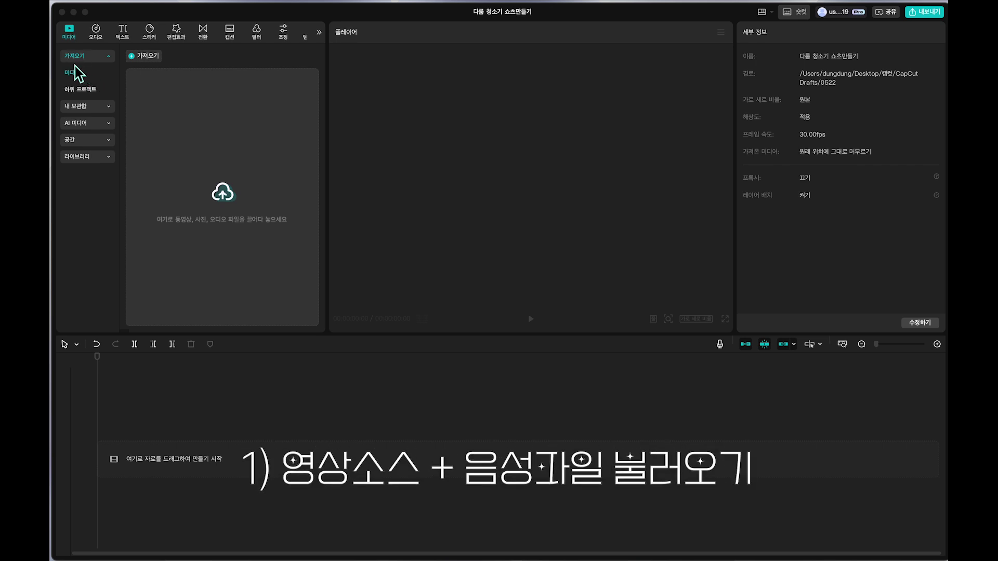
Import the 다룸 청소기 쇼츠 folder from the desktop into the new project's media and look over its files
{"action": "left_click", "coordinate": [222, 201]}
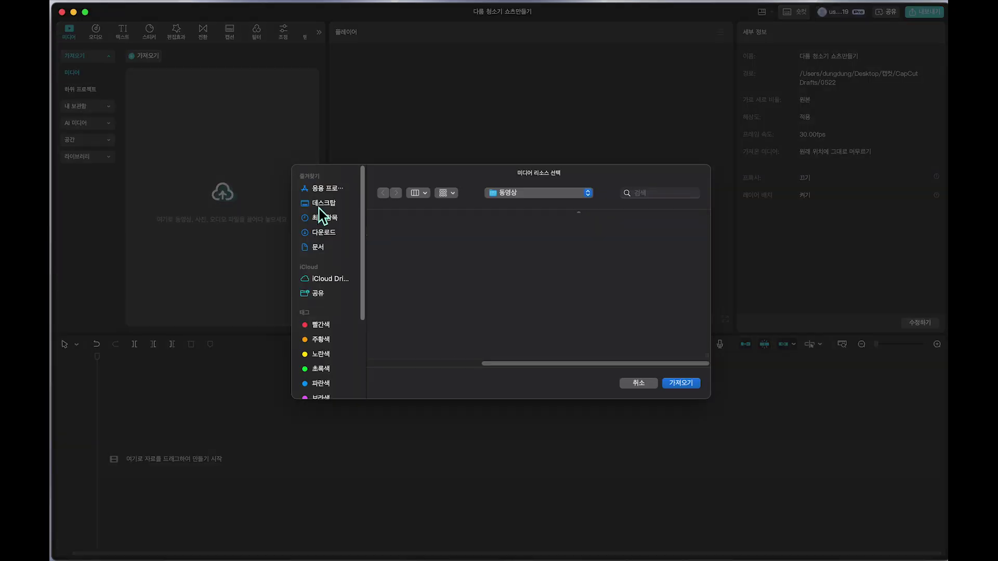
{"action": "left_click", "coordinate": [322, 203]}
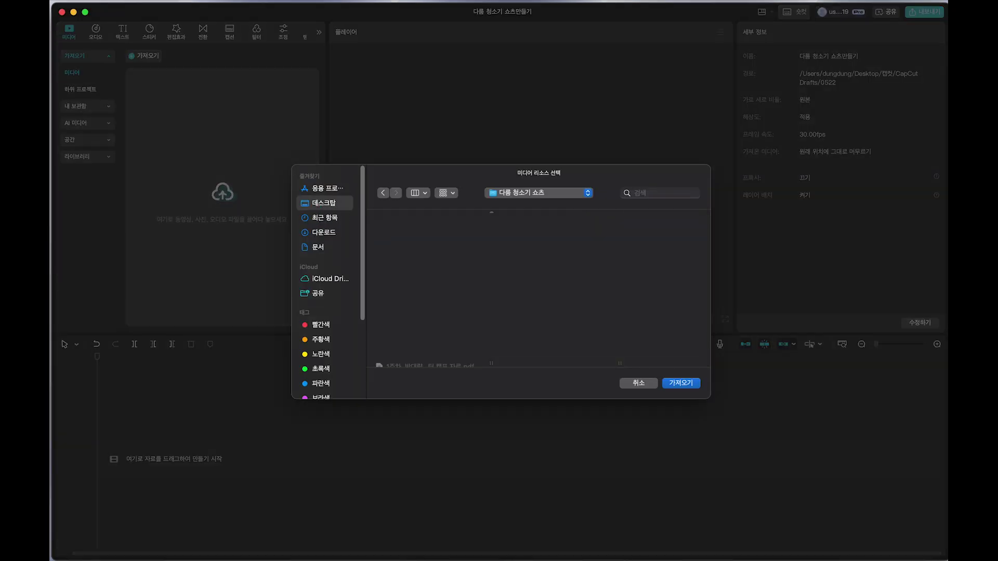
{"action": "left_click", "coordinate": [678, 384]}
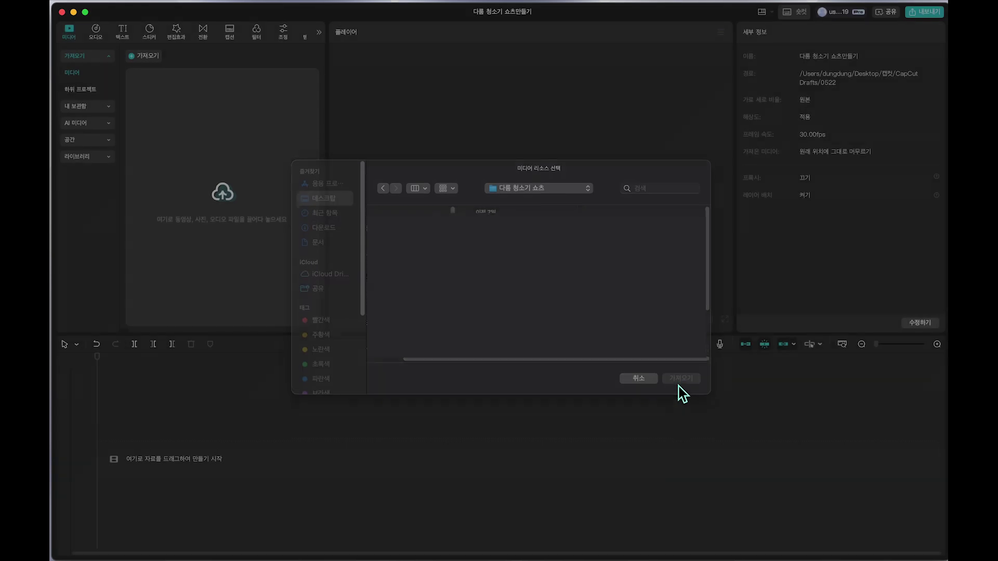
{"action": "scroll", "coordinate": [241, 181], "scroll_direction": "down", "scroll_amount": 10}
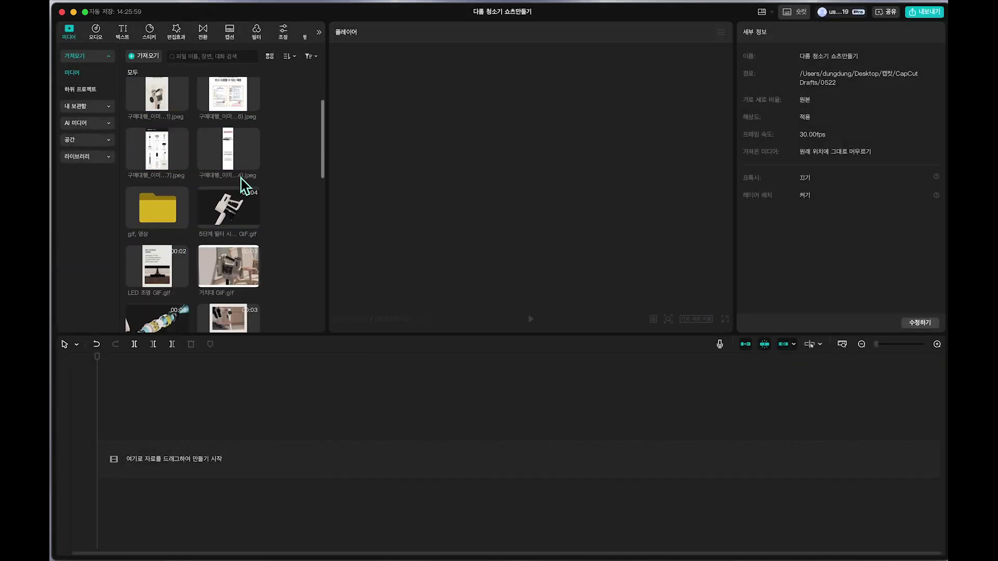
{"action": "scroll", "coordinate": [255, 234], "scroll_direction": "up", "scroll_amount": 10}
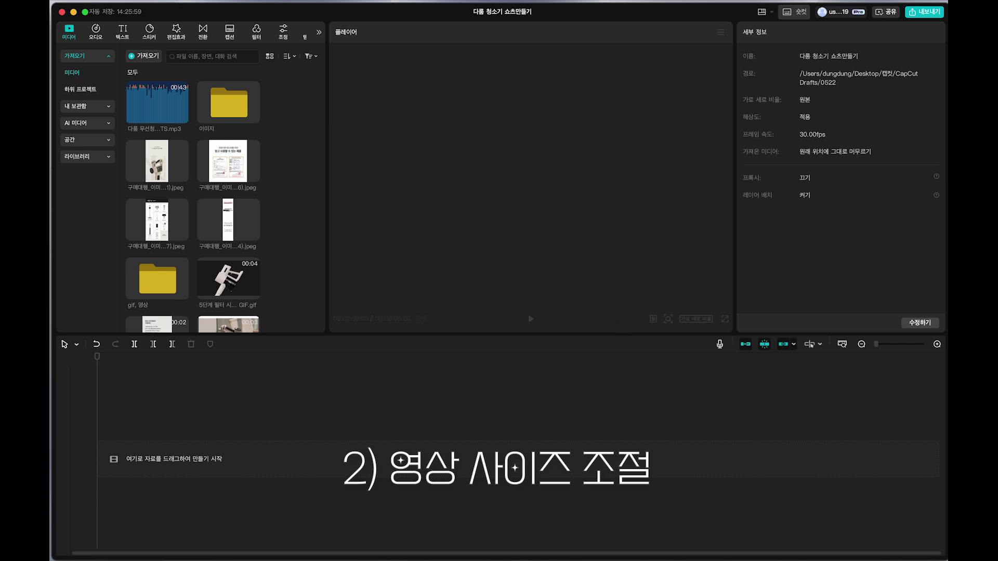
Place 구매대행_이미지_다운로드_(1).jpeg at the timeline's start above the main track and set the project's aspect ratio to 9:16
{"action": "left_click", "coordinate": [168, 167]}
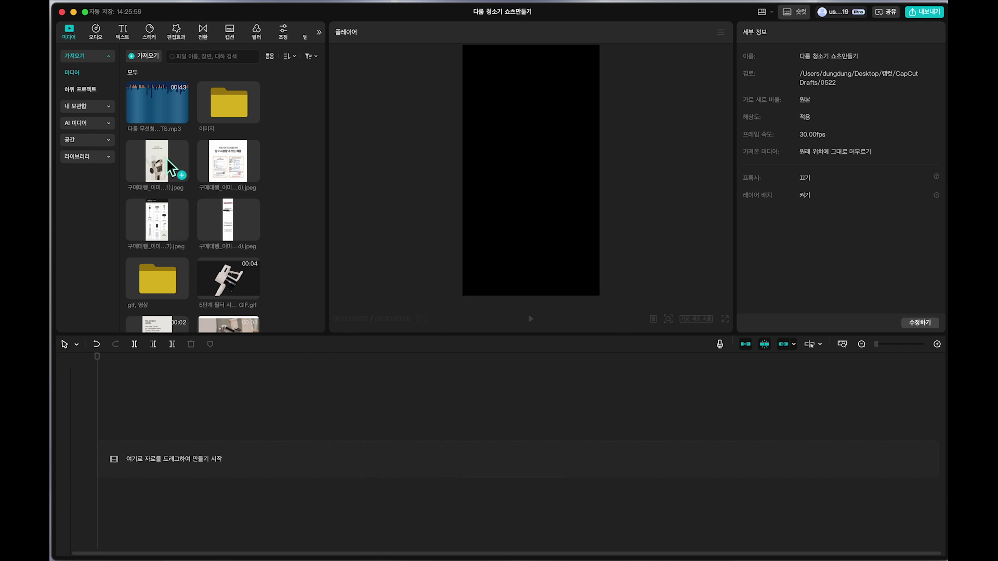
{"action": "left_click_drag", "start_coordinate": [160, 166], "coordinate": [154, 420]}
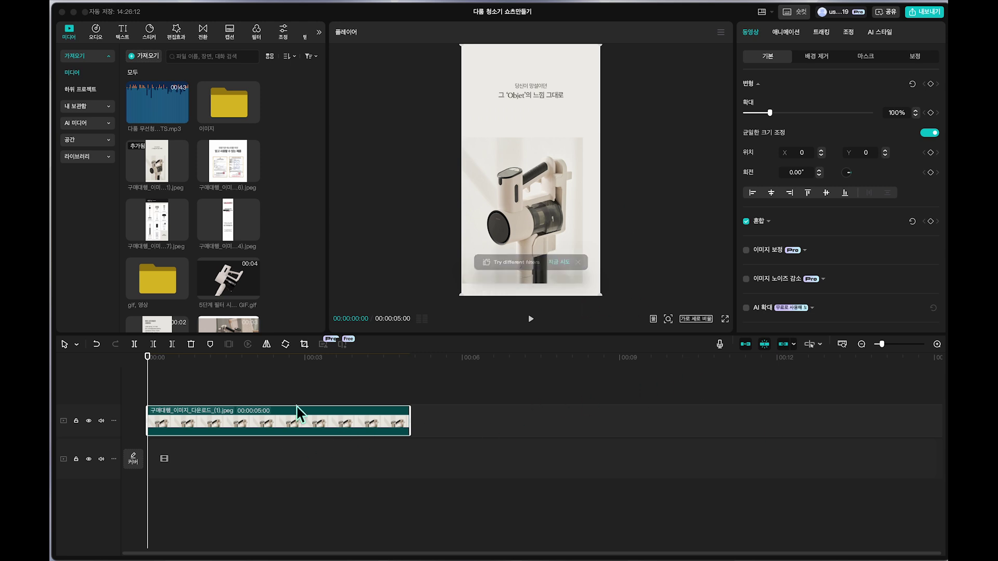
{"action": "left_click", "coordinate": [696, 319]}
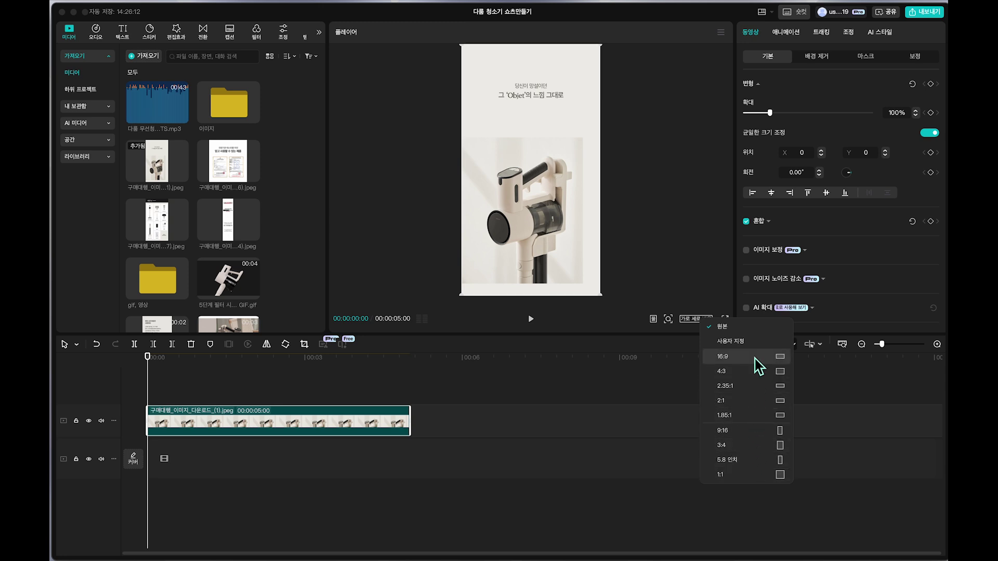
{"action": "left_click", "coordinate": [763, 432]}
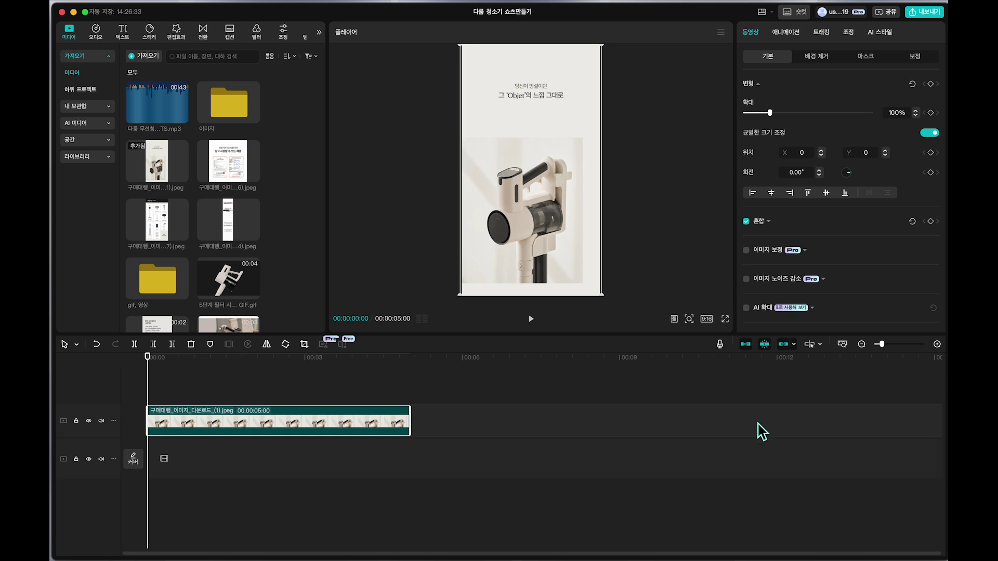
Preview 다룸 무선청소기_TTS.mp3 and place it on an audio track at the timeline's start
{"action": "mouse_move", "coordinate": [151, 110]}
{"action": "left_click", "coordinate": [147, 106]}
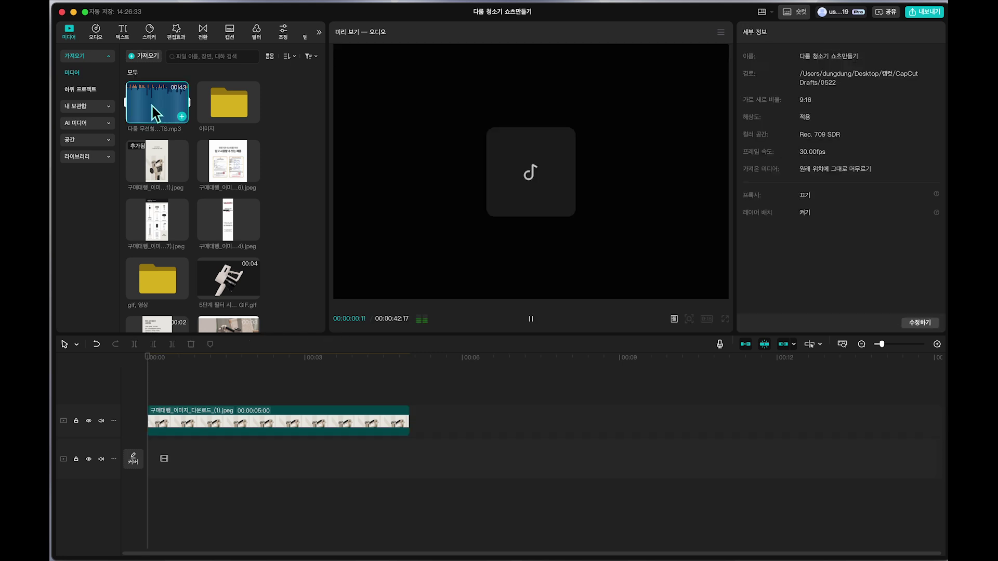
{"action": "left_click_drag", "start_coordinate": [148, 105], "coordinate": [165, 494]}
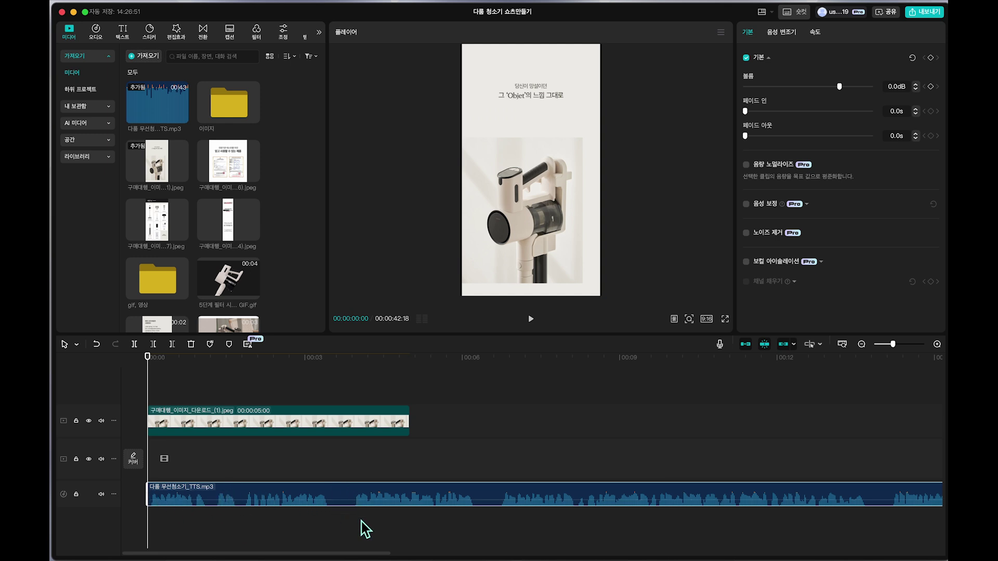
Position the playhead at 00:00:03:15, the first pause in the TTS audio, select the clip and make its track taller
{"action": "key", "text": "Right"}
{"action": "key", "text": "Right"}
{"action": "key", "text": "Right"}
{"action": "key", "text": "Right"}
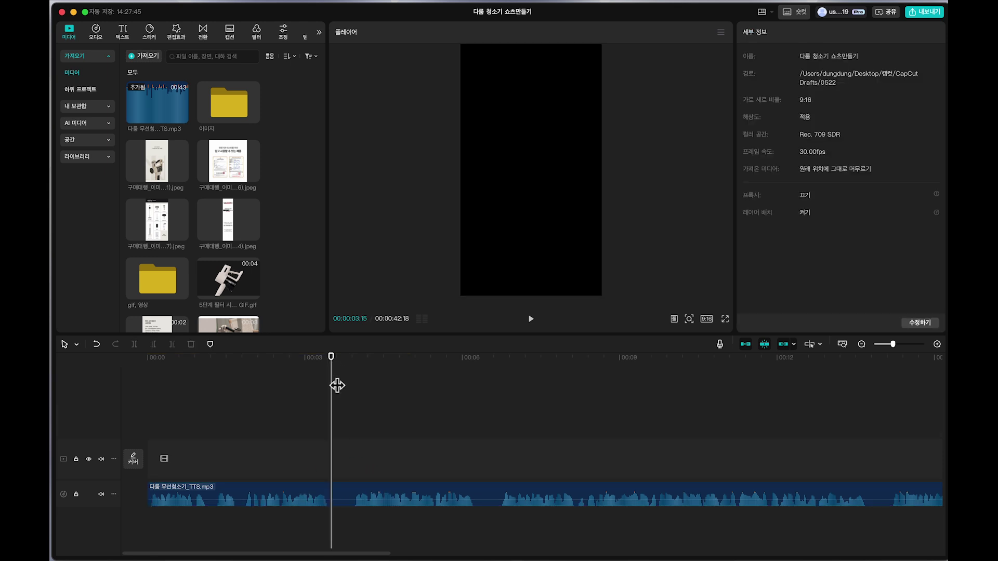
{"action": "left_click", "coordinate": [341, 507]}
{"action": "scroll", "coordinate": [340, 507], "scroll_direction": "up", "scroll_amount": 5}
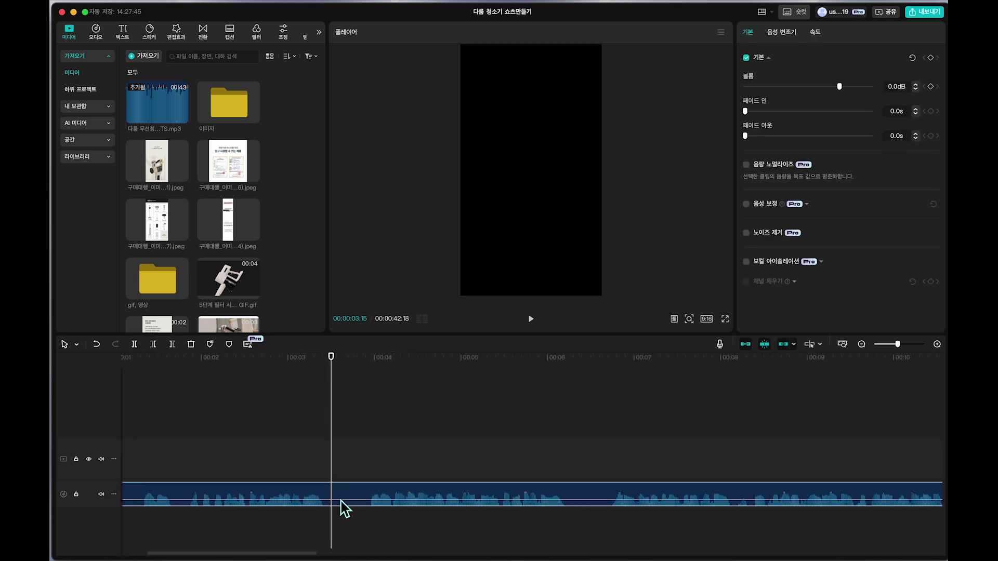
{"action": "scroll", "coordinate": [345, 504], "scroll_direction": "down", "scroll_amount": 2}
{"action": "scroll", "coordinate": [345, 504], "scroll_direction": "down", "scroll_amount": 1}
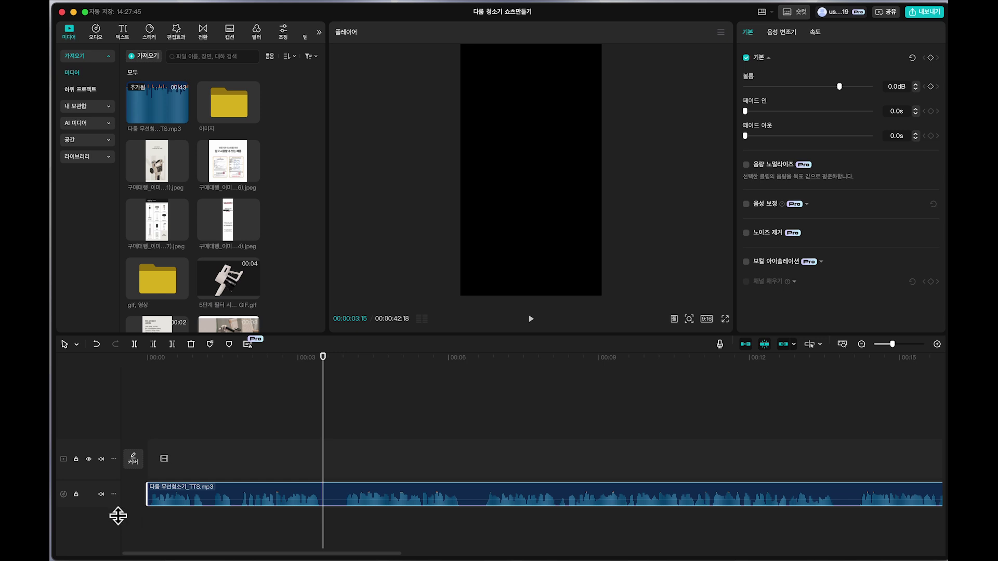
{"action": "mouse_move", "coordinate": [115, 513]}
{"action": "left_mouse_down"}
{"action": "mouse_move", "coordinate": [111, 546]}
{"action": "mouse_move", "coordinate": [116, 521]}
{"action": "mouse_move", "coordinate": [116, 530]}
{"action": "left_mouse_up"}
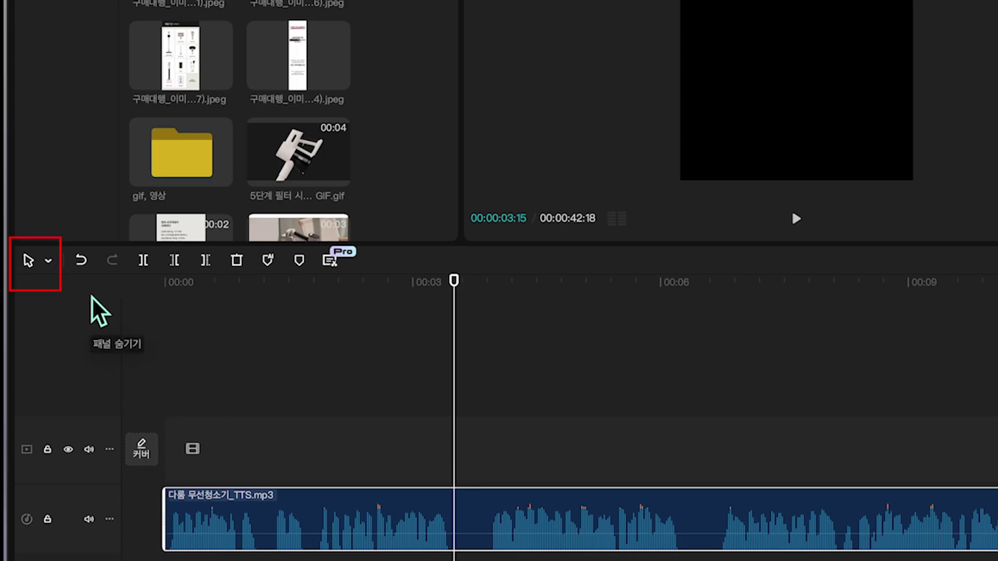
Cut the TTS clip with the split tool at both ends of the pause near 00:00:03:15 and delete the silent piece
{"action": "left_click", "coordinate": [76, 344]}
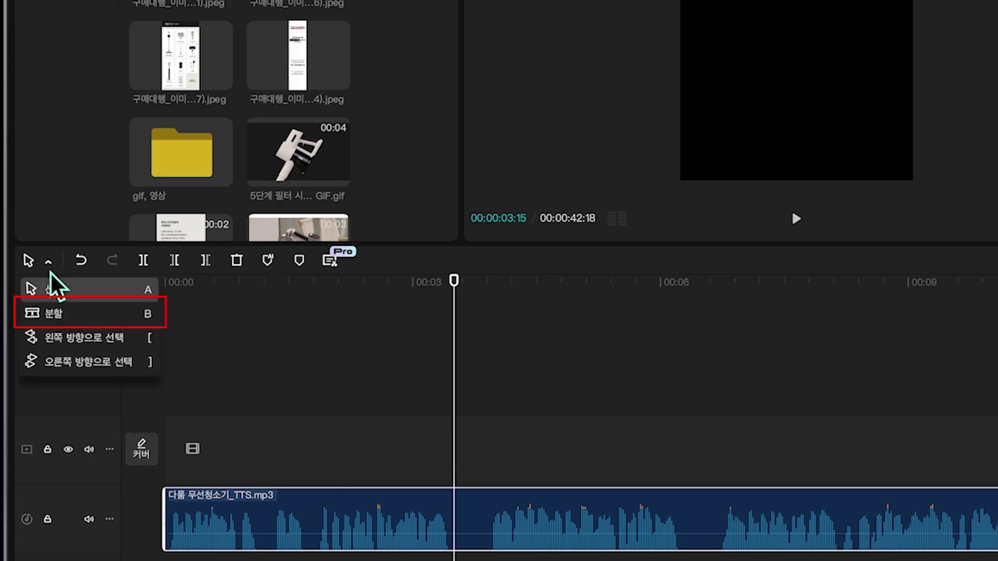
{"action": "left_click", "coordinate": [86, 320]}
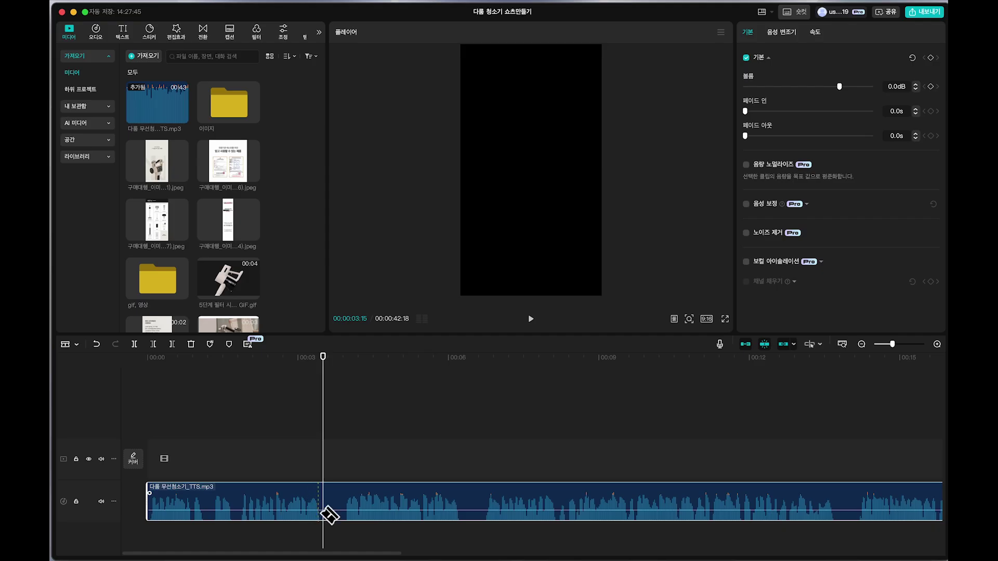
{"action": "left_click", "coordinate": [322, 512]}
{"action": "left_click", "coordinate": [344, 510]}
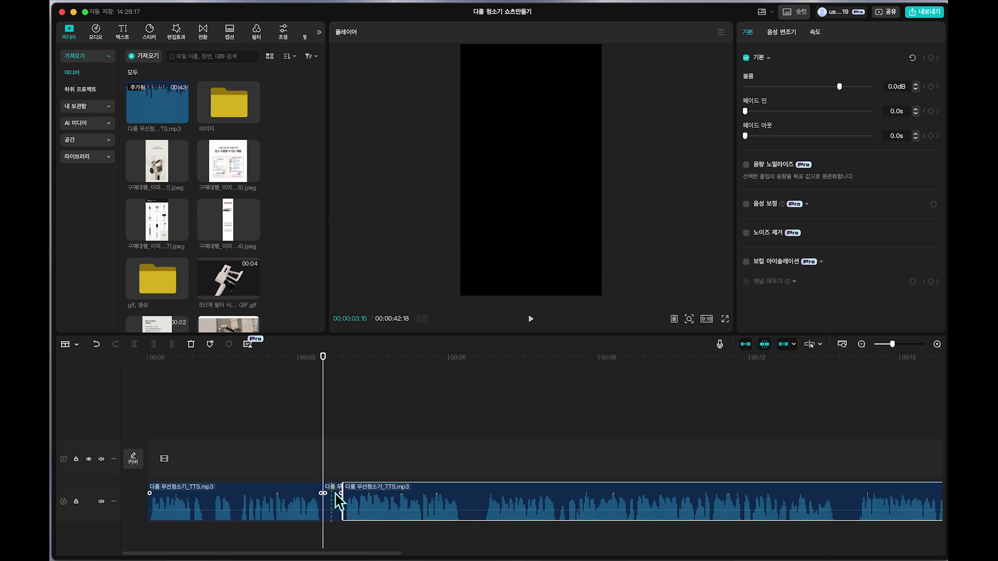
{"action": "left_click", "coordinate": [77, 344]}
{"action": "left_click", "coordinate": [79, 363]}
{"action": "left_click", "coordinate": [334, 505]}
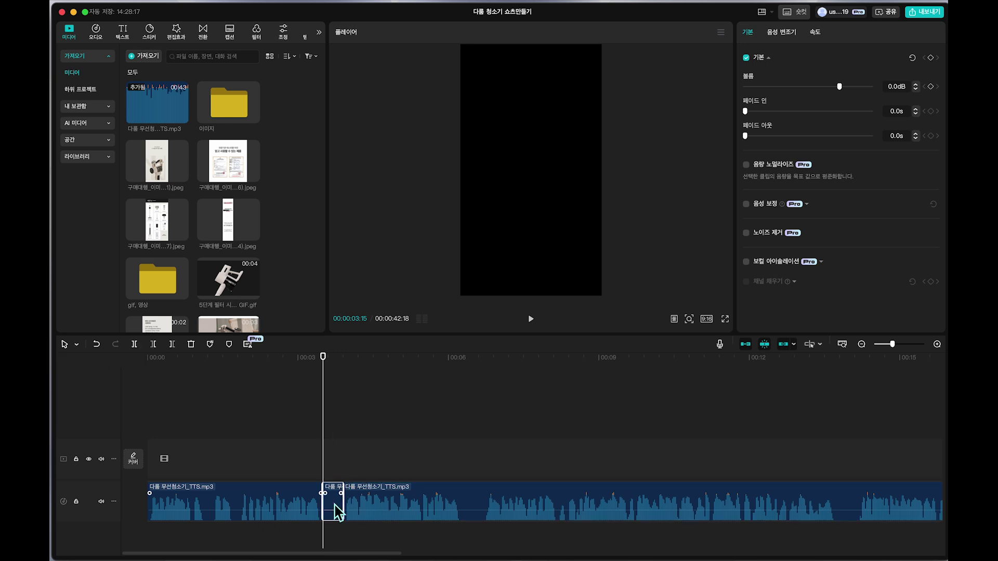
{"action": "key", "text": "Delete"}
Split the TTS audio at 00:00:06:08 and at the end of that pause, and delete the silent piece between the cuts
{"action": "left_click_drag", "start_coordinate": [384, 358], "coordinate": [465, 532]}
{"action": "left_click", "coordinate": [477, 498]}
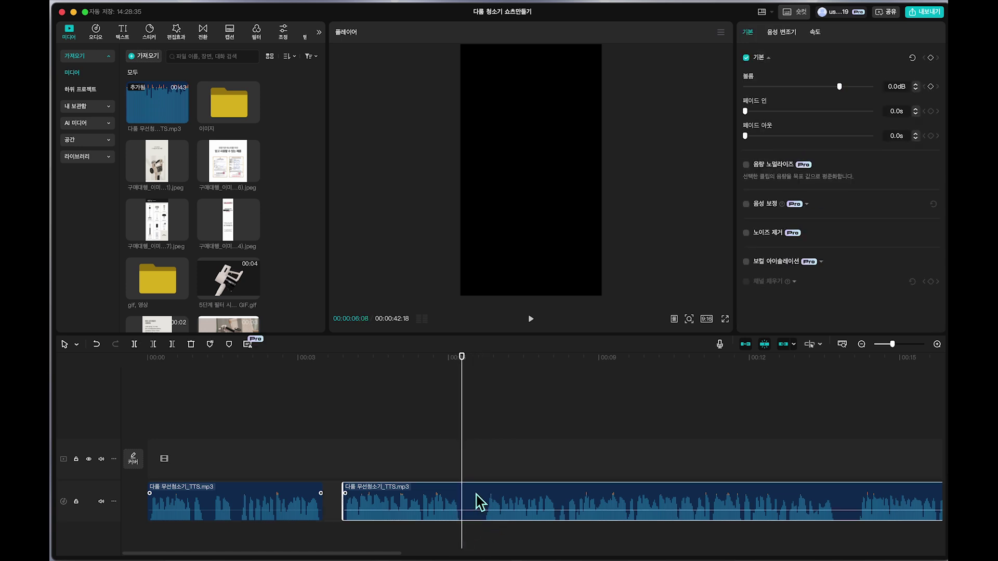
{"action": "key", "text": "super+b"}
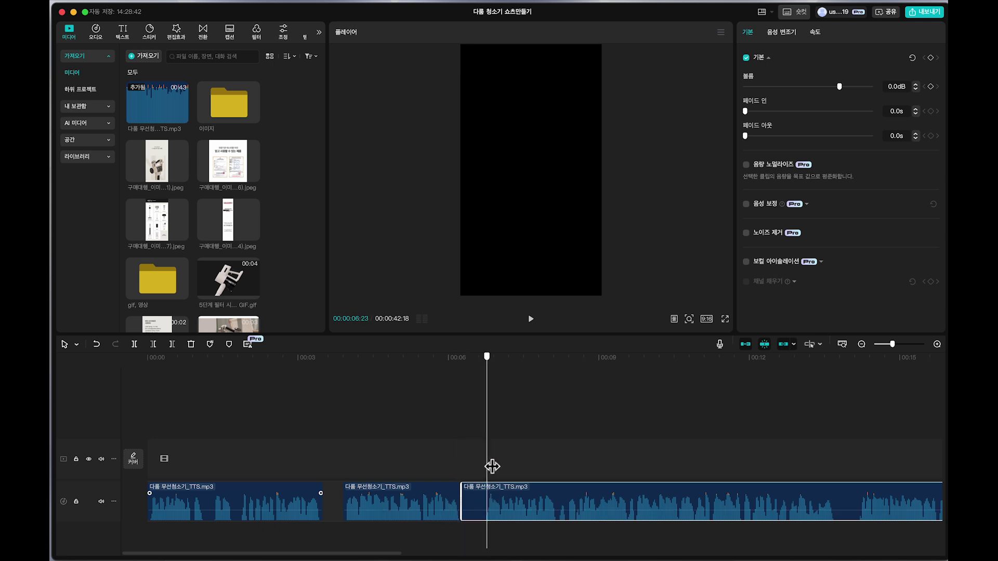
{"action": "key", "text": "super+b"}
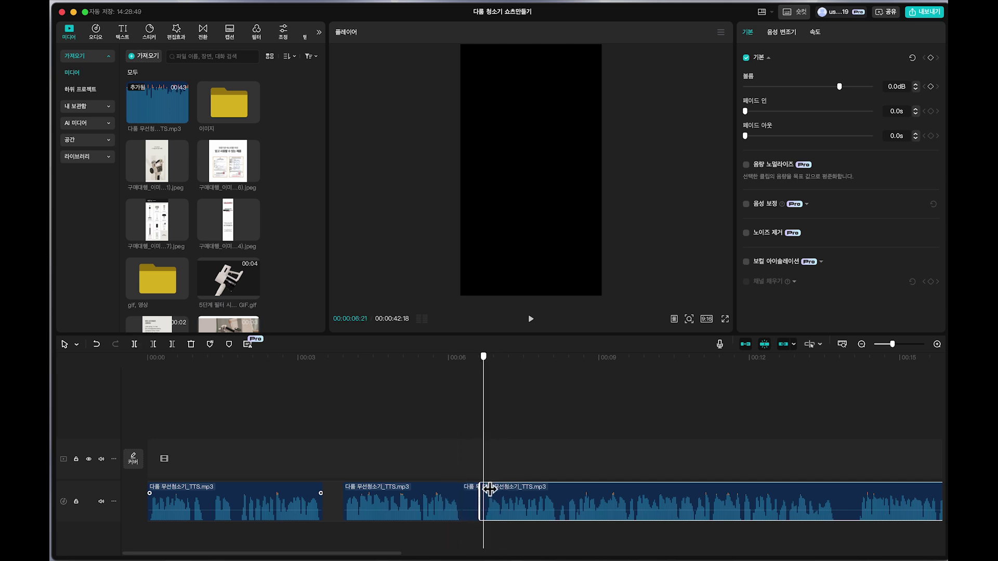
{"action": "left_click", "coordinate": [474, 503]}
{"action": "key", "text": "Delete"}
Cut out the silent pause from 00:00:13:22 to 00:00:14:04 and move the audio segments together to close the gaps
{"action": "scroll", "coordinate": [394, 558], "scroll_direction": "right", "scroll_amount": 5}
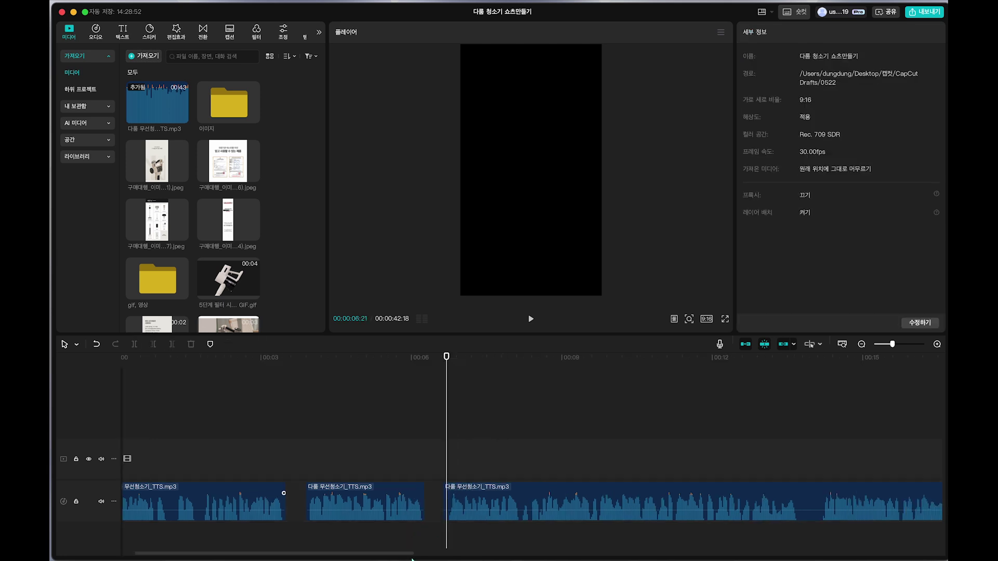
{"action": "left_click", "coordinate": [609, 359]}
{"action": "left_click_drag", "start_coordinate": [611, 364], "coordinate": [633, 376]}
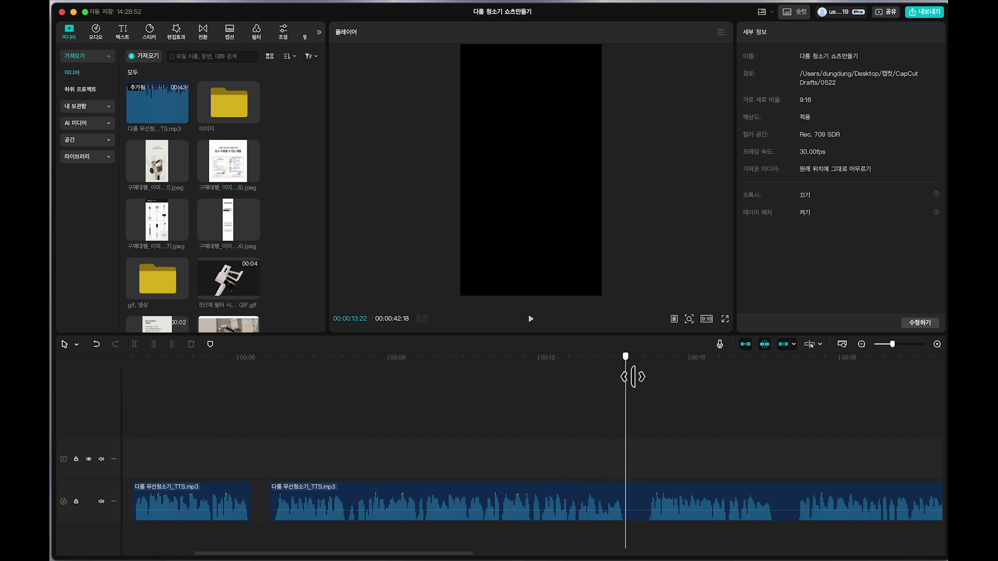
{"action": "left_click", "coordinate": [507, 508]}
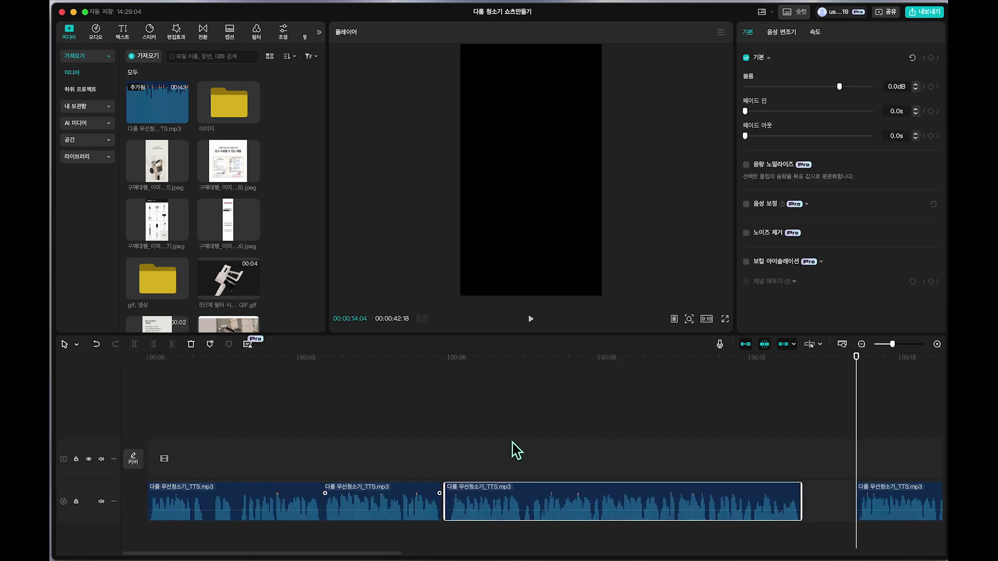
{"action": "left_click", "coordinate": [284, 360]}
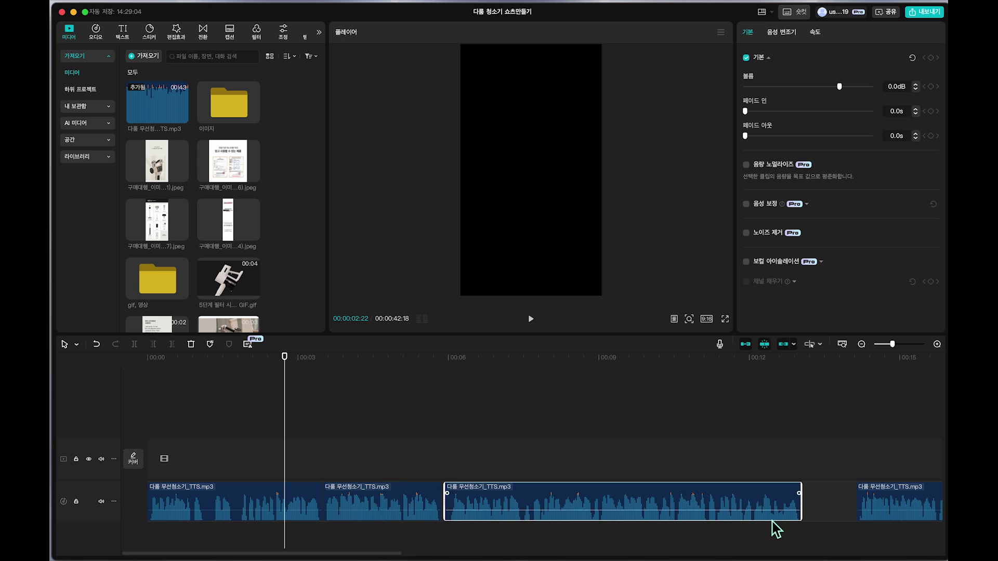
{"action": "left_click", "coordinate": [533, 513]}
{"action": "scroll", "coordinate": [430, 512], "scroll_direction": "down", "scroll_amount": 2}
{"action": "left_click_drag", "start_coordinate": [679, 499], "coordinate": [641, 499]}
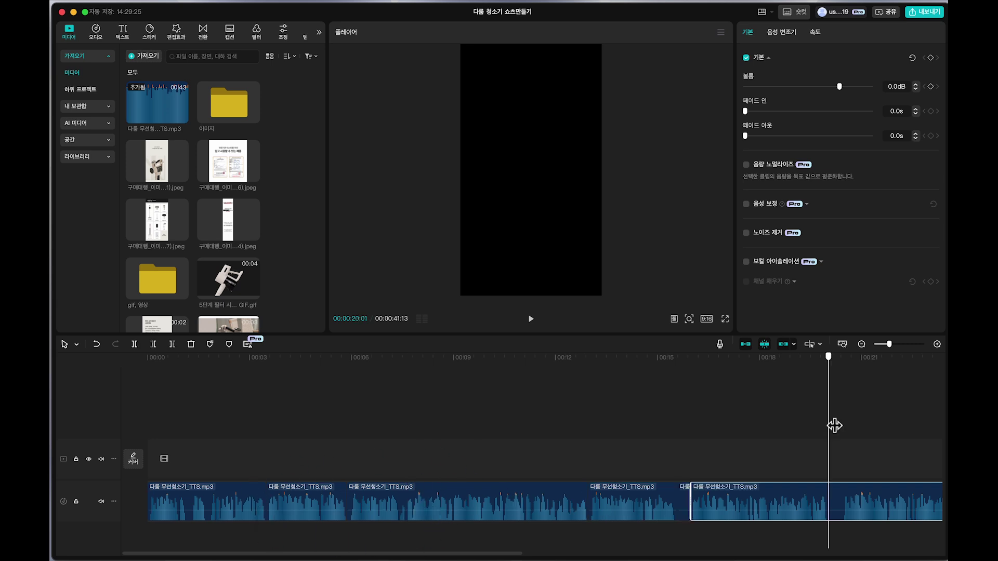
Split the TTS audio at 00:00:20:01 and 00:00:20:11, and delete that silent piece and the one just before 16 seconds
{"action": "key", "text": "super+b"}
{"action": "left_click_drag", "start_coordinate": [829, 419], "coordinate": [839, 426]}
{"action": "key", "text": "super+b"}
{"action": "scroll", "coordinate": [492, 557], "scroll_direction": "right", "scroll_amount": 10}
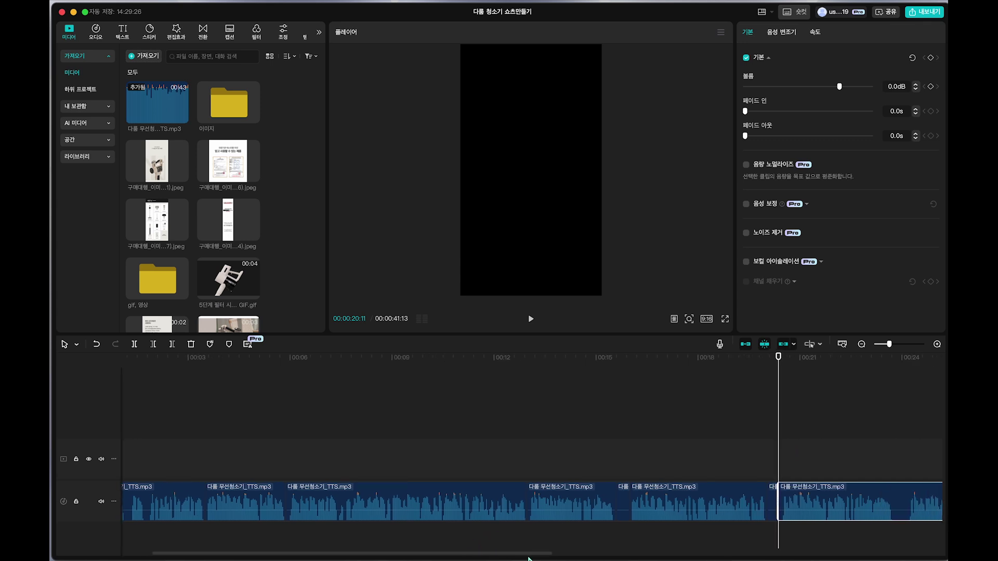
{"action": "left_click", "coordinate": [360, 512]}
{"action": "key", "text": "Delete"}
{"action": "left_click", "coordinate": [510, 517]}
{"action": "key", "text": "Delete"}
Split the TTS audio at 00:00:23:23 and 00:00:24:04 and delete the silent piece between the cuts
{"action": "left_click", "coordinate": [629, 408]}
{"action": "left_click", "coordinate": [637, 497]}
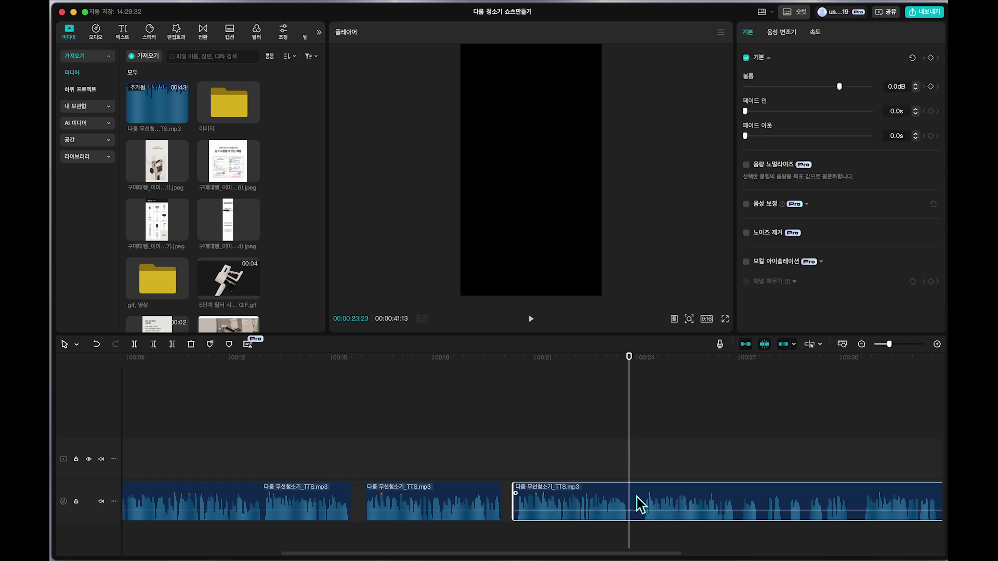
{"action": "key", "text": "super+b"}
{"action": "key", "text": "Right"}
{"action": "key", "text": "Right"}
{"action": "key", "text": "super+b"}
{"action": "left_click", "coordinate": [637, 513]}
{"action": "key", "text": "Delete"}
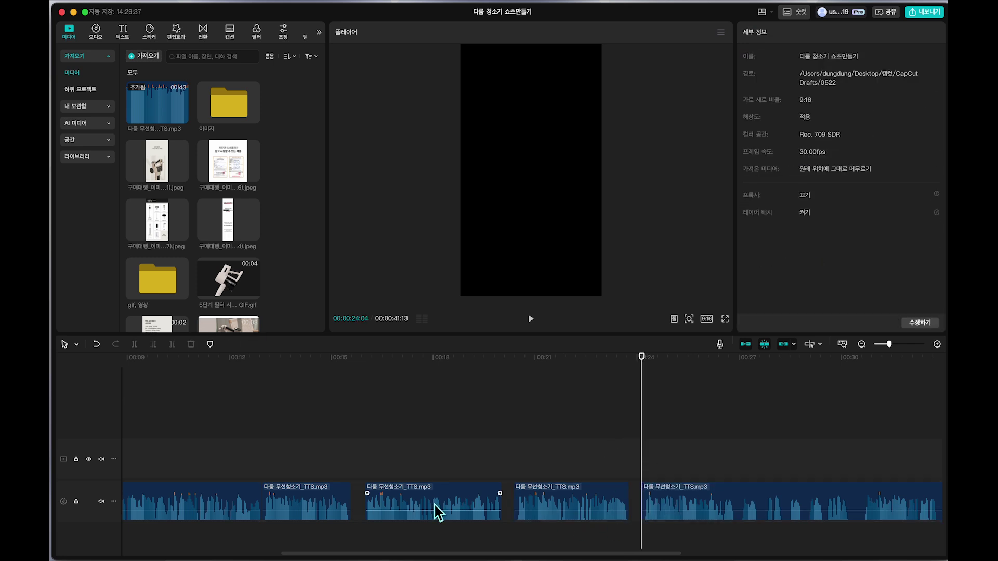
Move the last three TTS segments earlier so each one directly follows the segment before it
{"action": "left_click_drag", "start_coordinate": [434, 505], "coordinate": [430, 512]}
{"action": "left_click_drag", "start_coordinate": [574, 512], "coordinate": [549, 512]}
{"action": "left_click_drag", "start_coordinate": [681, 504], "coordinate": [650, 501]}
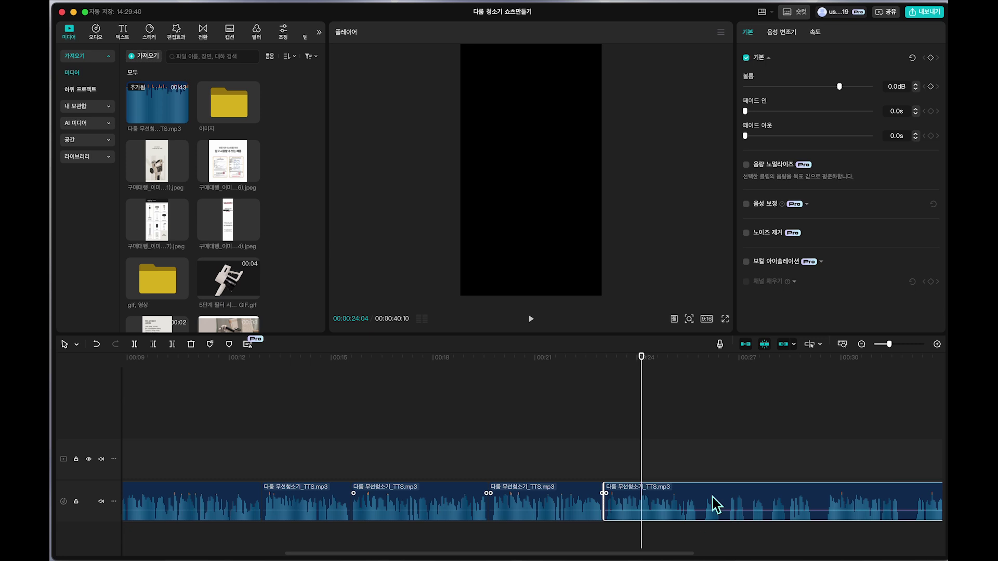
{"action": "scroll", "coordinate": [753, 525], "scroll_direction": "up", "scroll_amount": 3}
{"action": "scroll", "coordinate": [753, 525], "scroll_direction": "down", "scroll_amount": 2}
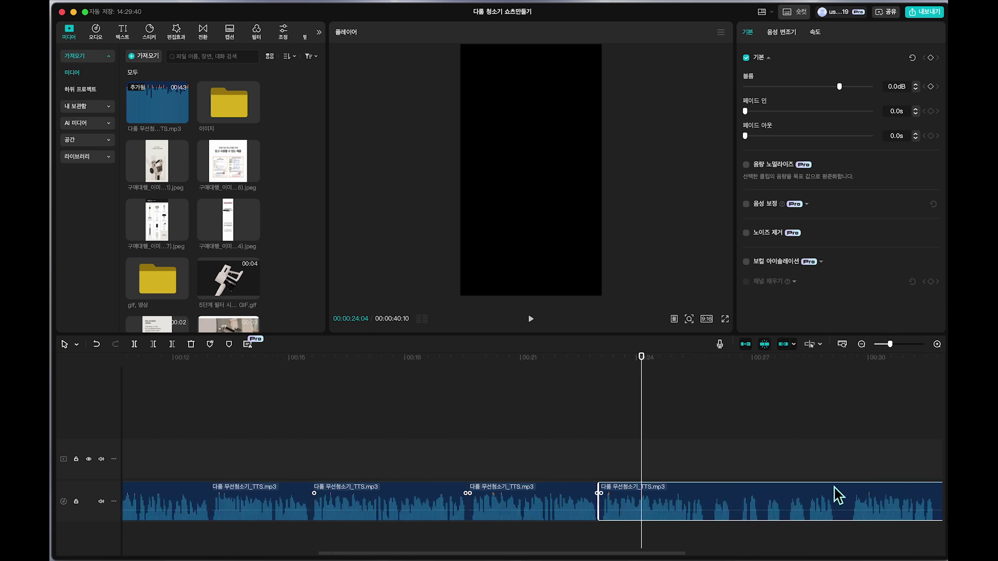
{"action": "left_click_drag", "start_coordinate": [601, 493], "coordinate": [602, 519]}
{"action": "key", "text": "super+z"}
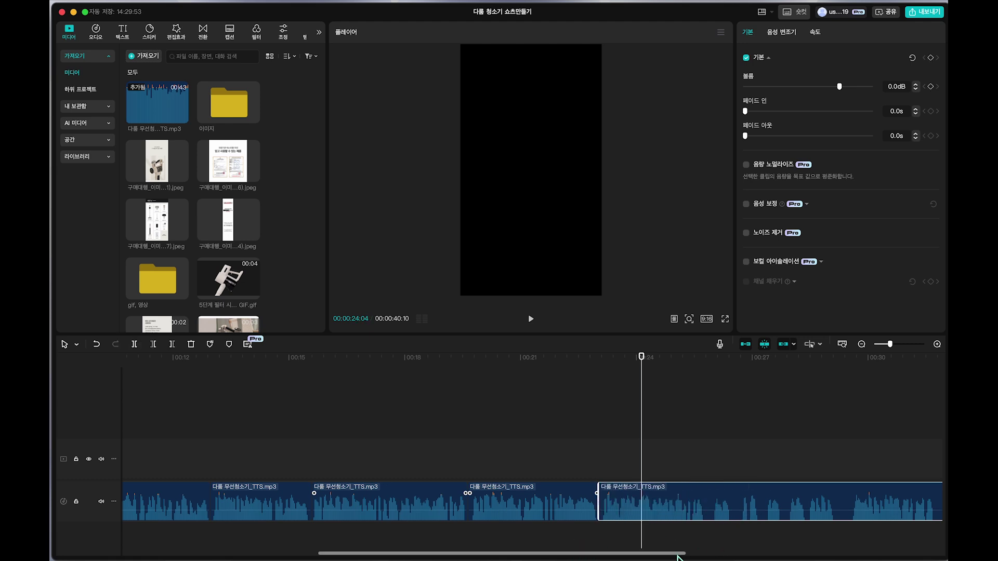
{"action": "left_click_drag", "start_coordinate": [685, 553], "coordinate": [743, 551]}
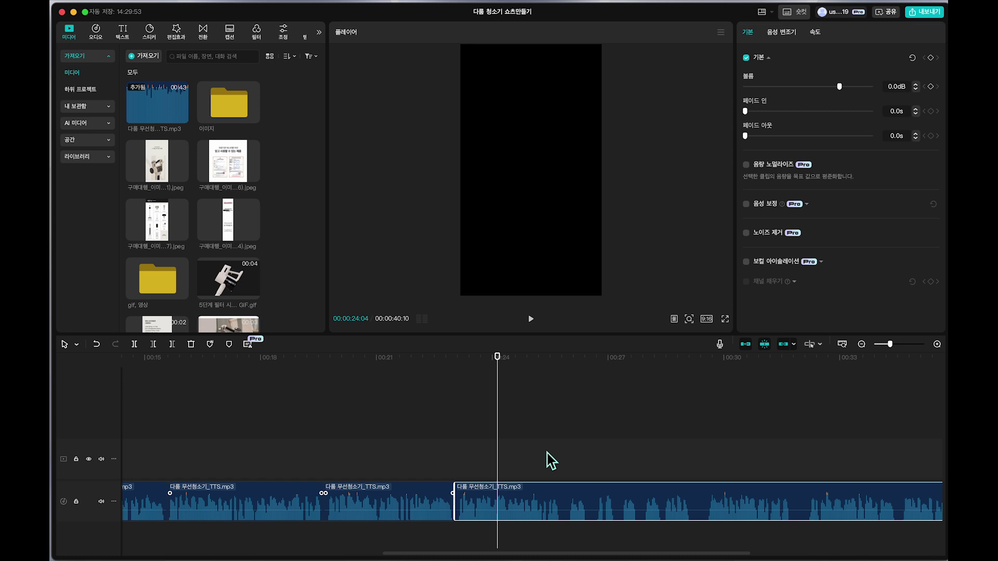
{"action": "key", "text": "super+b"}
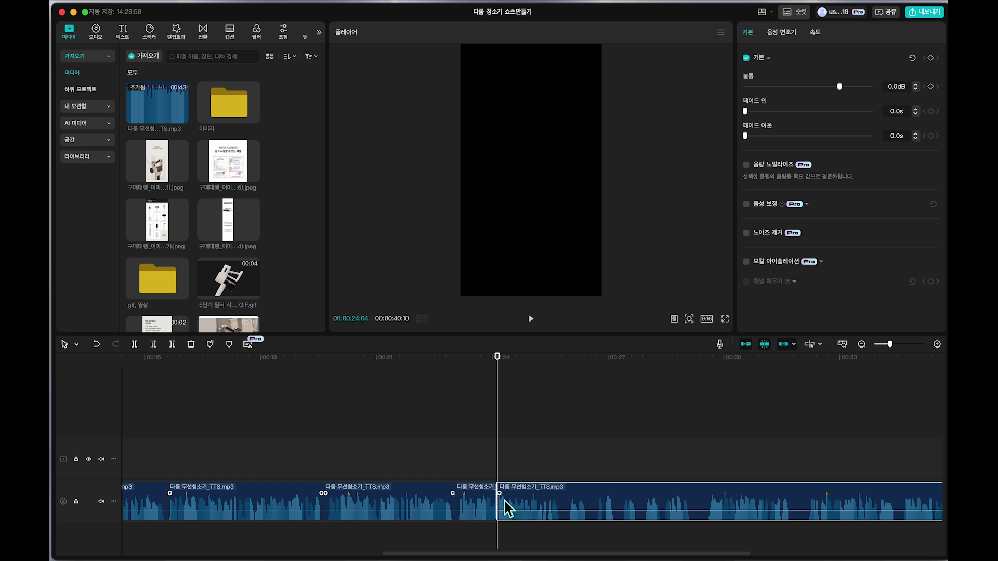
{"action": "left_click", "coordinate": [488, 506]}
{"action": "key", "text": "BackSpace"}
{"action": "left_click_drag", "start_coordinate": [504, 516], "coordinate": [448, 541]}
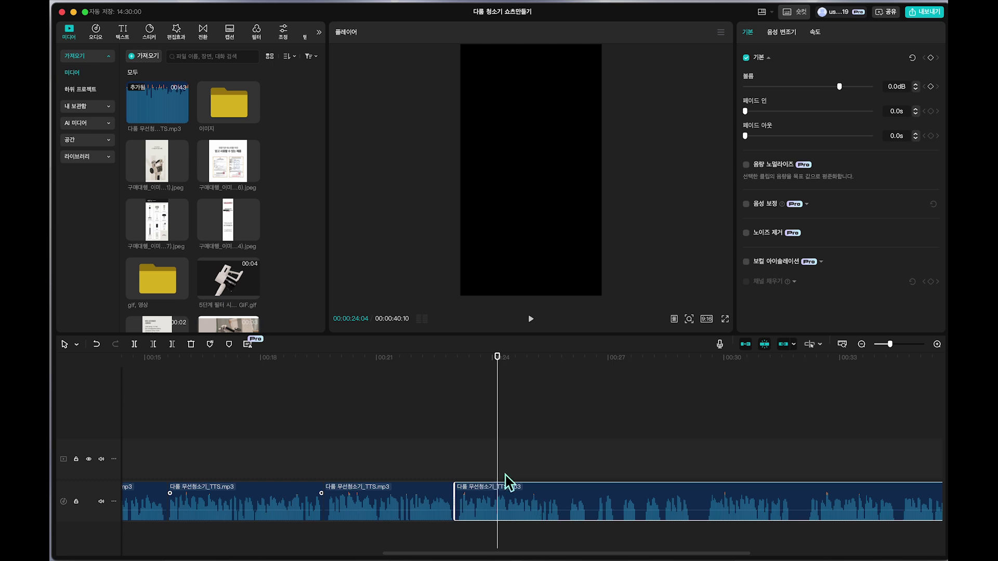
Split the last TTS segment at both ends of its next two long pauses and delete the silent pieces
{"action": "scroll", "coordinate": [494, 538], "scroll_direction": "right", "scroll_amount": 5}
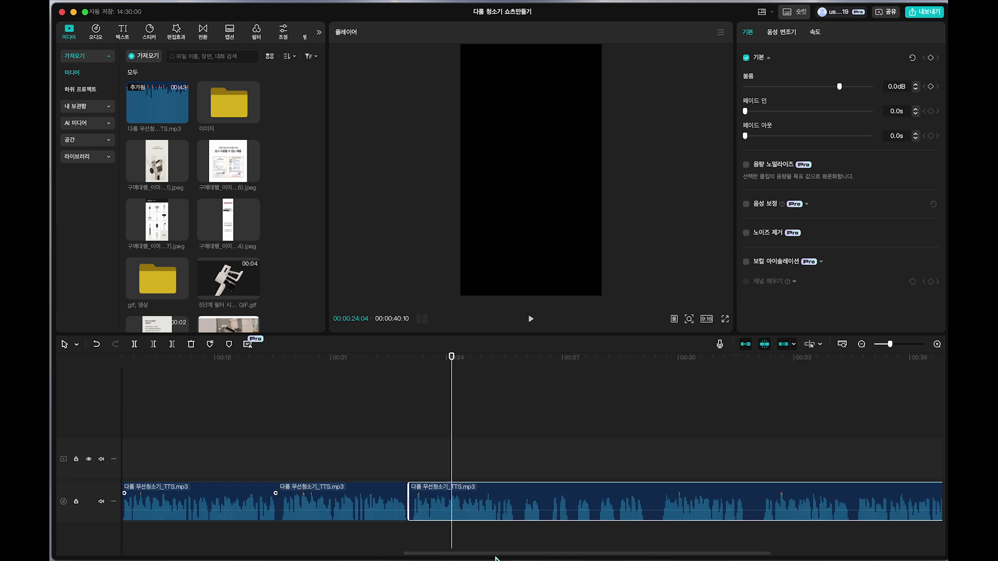
{"action": "key", "text": "super+b"}
{"action": "key", "text": "super+b"}
{"action": "key", "text": "super+b"}
{"action": "key", "text": "super+b"}
{"action": "mouse_move", "coordinate": [880, 504]}
{"action": "left_mouse_down"}
{"action": "mouse_move", "coordinate": [911, 534]}
{"action": "mouse_move", "coordinate": [878, 512]}
{"action": "left_mouse_up"}
{"action": "left_click", "coordinate": [697, 512]}
{"action": "key", "text": "Delete"}
Move the following TTS segments earlier to close the gaps and cut out the last remaining pause
{"action": "left_click_drag", "start_coordinate": [618, 508], "coordinate": [603, 509]}
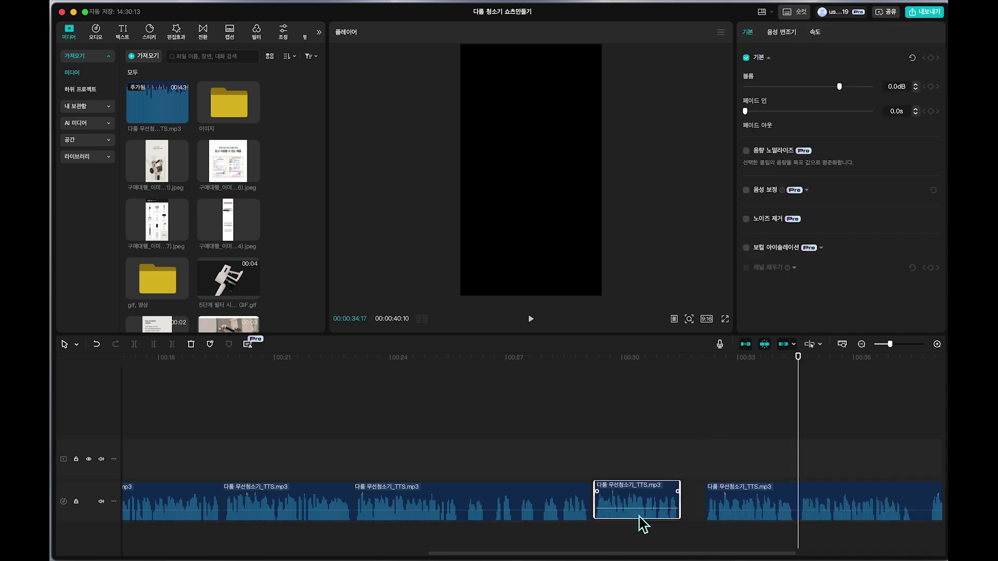
{"action": "left_click_drag", "start_coordinate": [746, 509], "coordinate": [713, 513]}
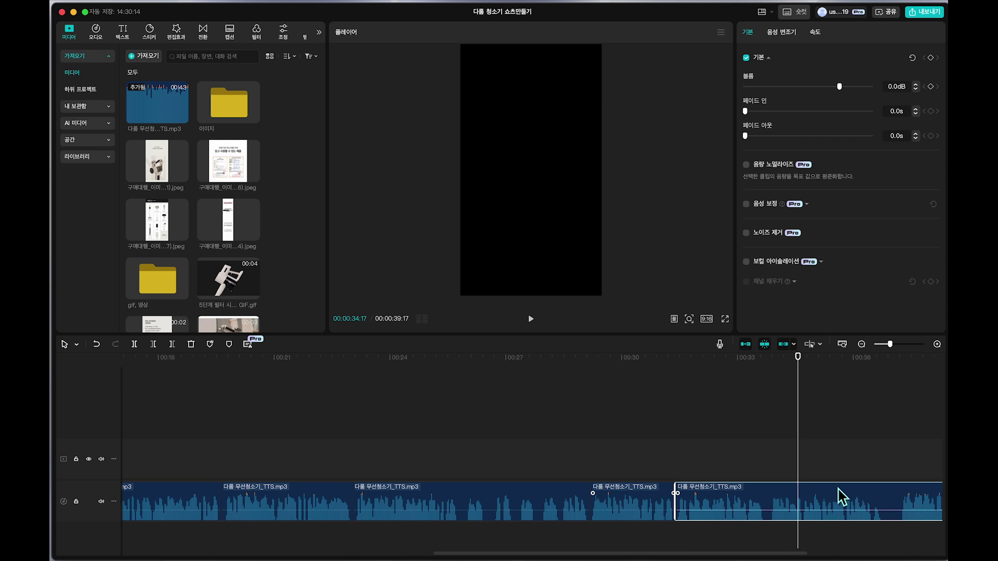
{"action": "left_click", "coordinate": [868, 385]}
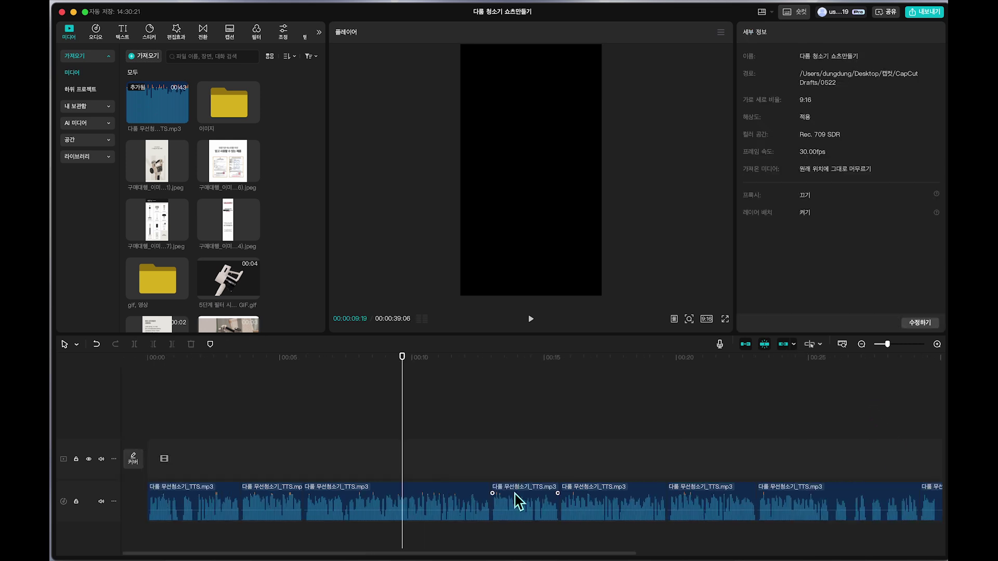
Place LED 조명 GIF.gif at about 2 seconds above the main track and 다룸 유튜브 공식 제품소개 영상.mp4 right after it on the same track
{"action": "scroll", "coordinate": [515, 494], "scroll_direction": "down", "scroll_amount": 3}
{"action": "left_click_drag", "start_coordinate": [311, 407], "coordinate": [208, 512]}
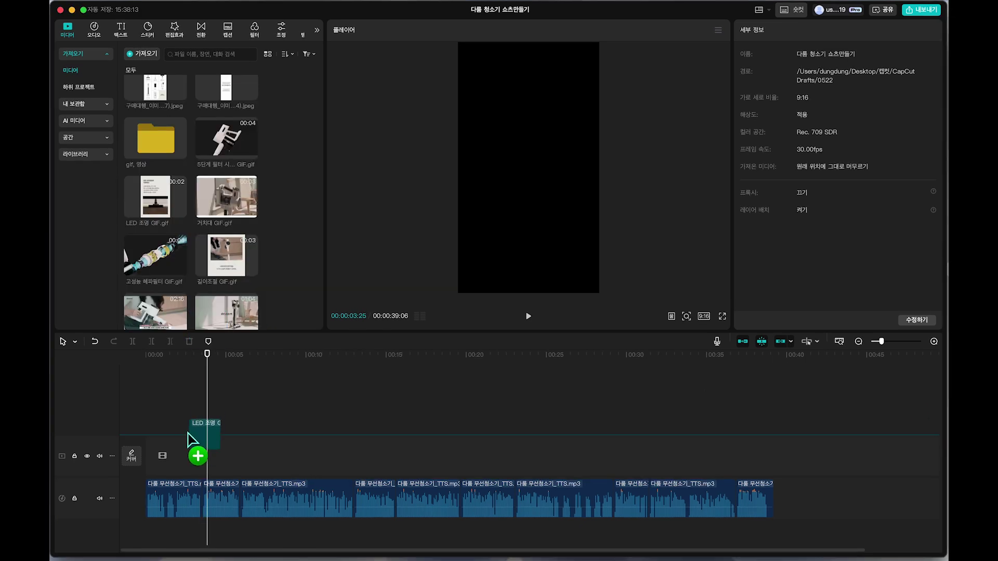
{"action": "left_click_drag", "start_coordinate": [197, 435], "coordinate": [196, 409]}
{"action": "scroll", "coordinate": [232, 278], "scroll_direction": "down", "scroll_amount": 1}
{"action": "left_click_drag", "start_coordinate": [217, 309], "coordinate": [224, 418]}
{"action": "left_click", "coordinate": [228, 384]}
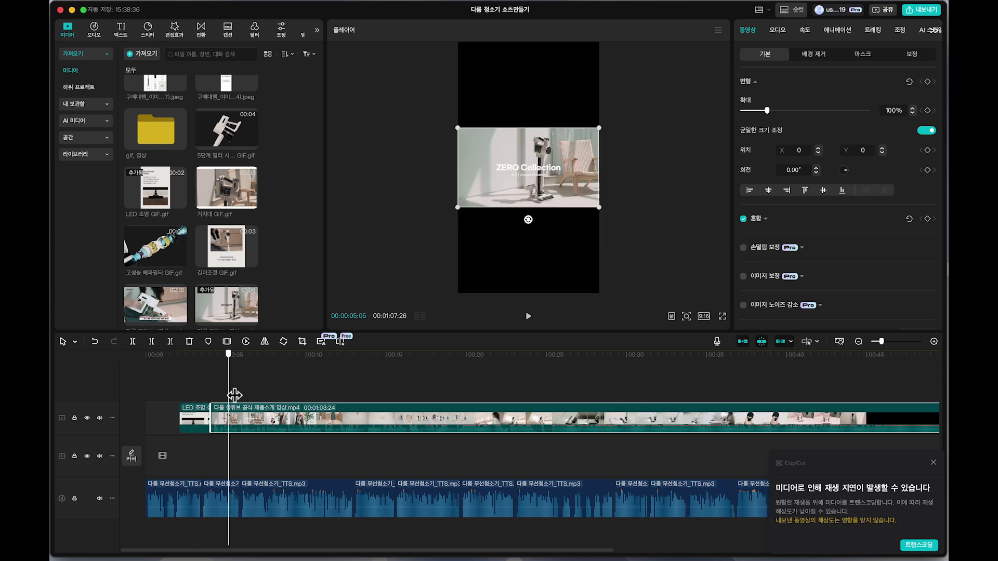
Try stacking the product video on a track above the LED 조명 clip and return it to the LED clip's track
{"action": "key", "text": "ctrl+z"}
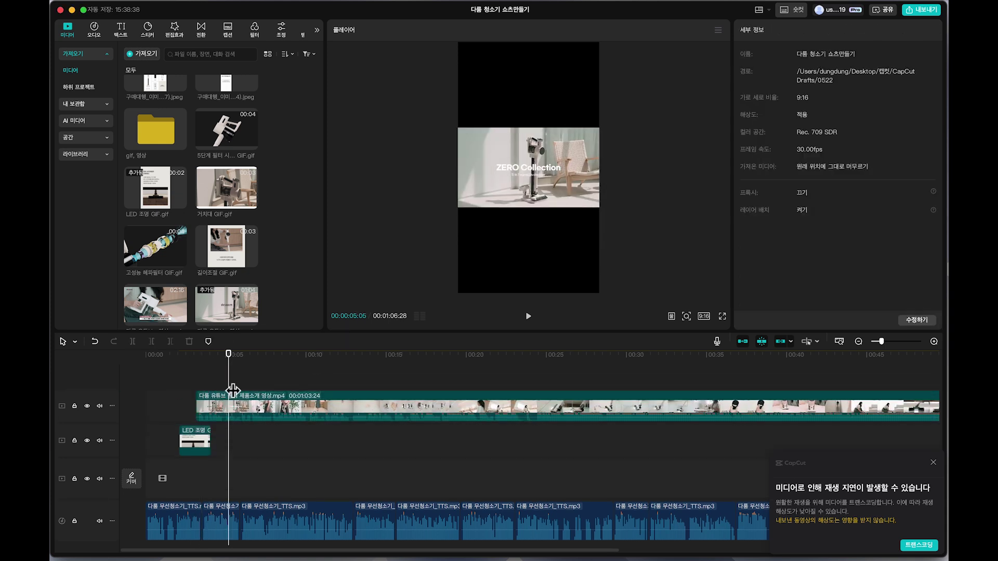
{"action": "left_click_drag", "start_coordinate": [233, 389], "coordinate": [252, 433]}
{"action": "left_click", "coordinate": [188, 370]}
Move the product video clip onto a new track above the LED 조명 clip, overlapping it from about 3 seconds
{"action": "left_click", "coordinate": [219, 395]}
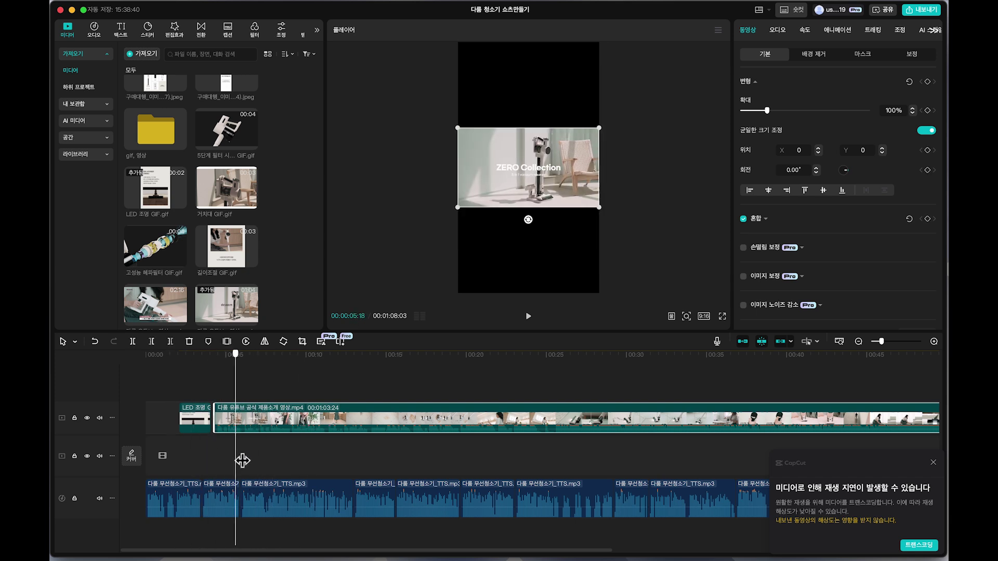
{"action": "left_click_drag", "start_coordinate": [291, 477], "coordinate": [196, 479]}
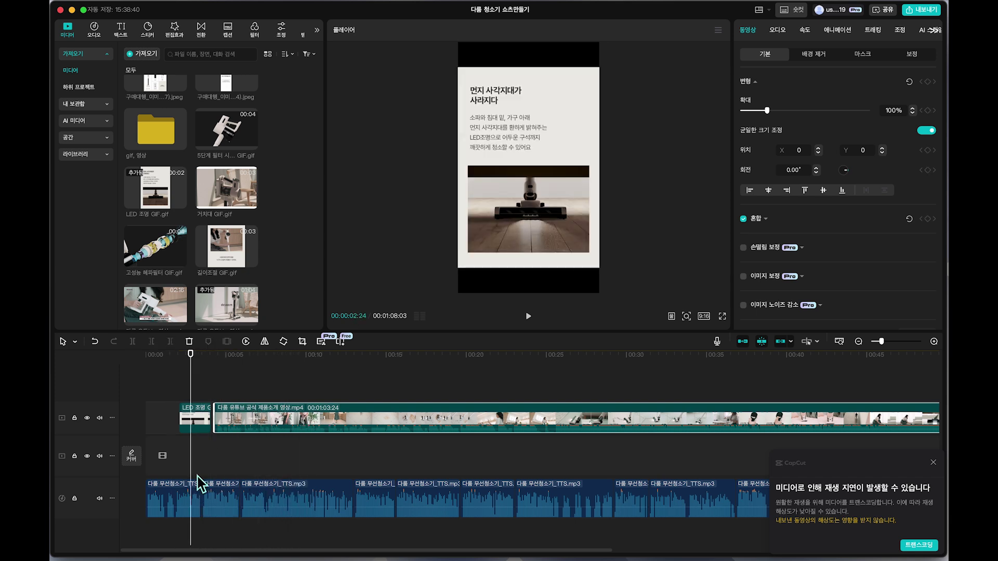
{"action": "left_click_drag", "start_coordinate": [258, 425], "coordinate": [235, 388]}
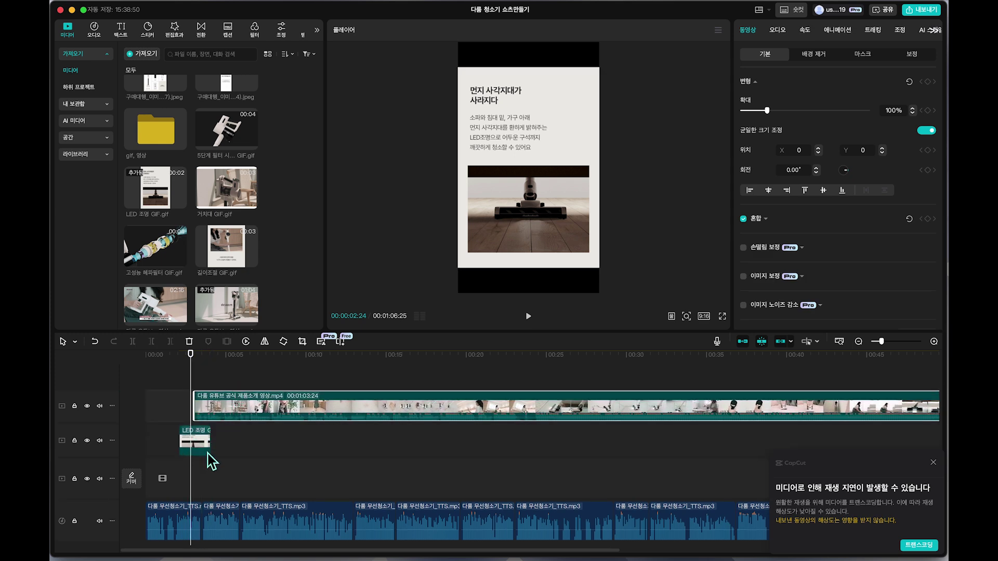
Move the product video clip back onto the LED 조명 clip's track, directly after the LED clip
{"action": "scroll", "coordinate": [223, 440], "scroll_direction": "up", "scroll_amount": 3}
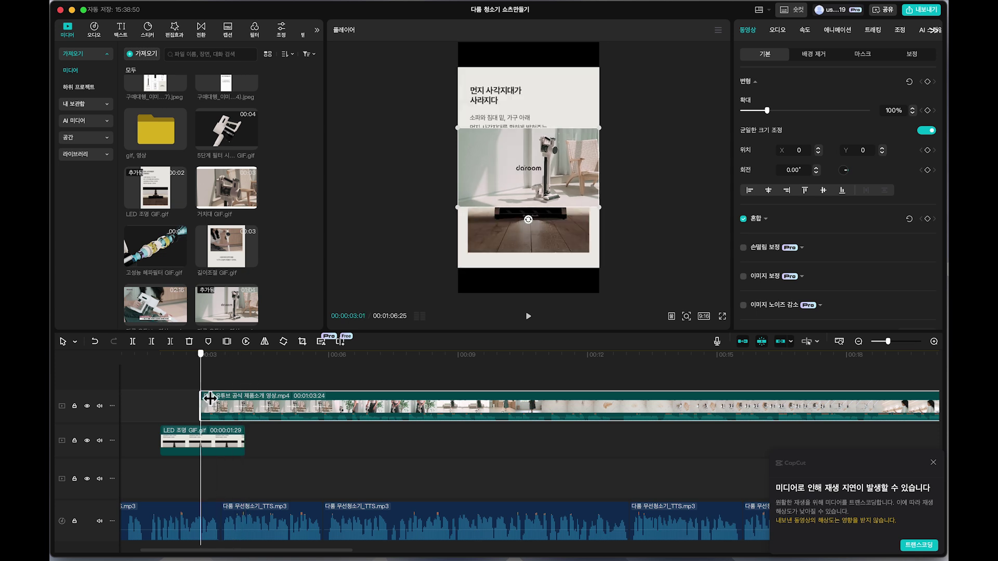
{"action": "left_click_drag", "start_coordinate": [230, 401], "coordinate": [291, 448]}
{"action": "left_click", "coordinate": [185, 429]}
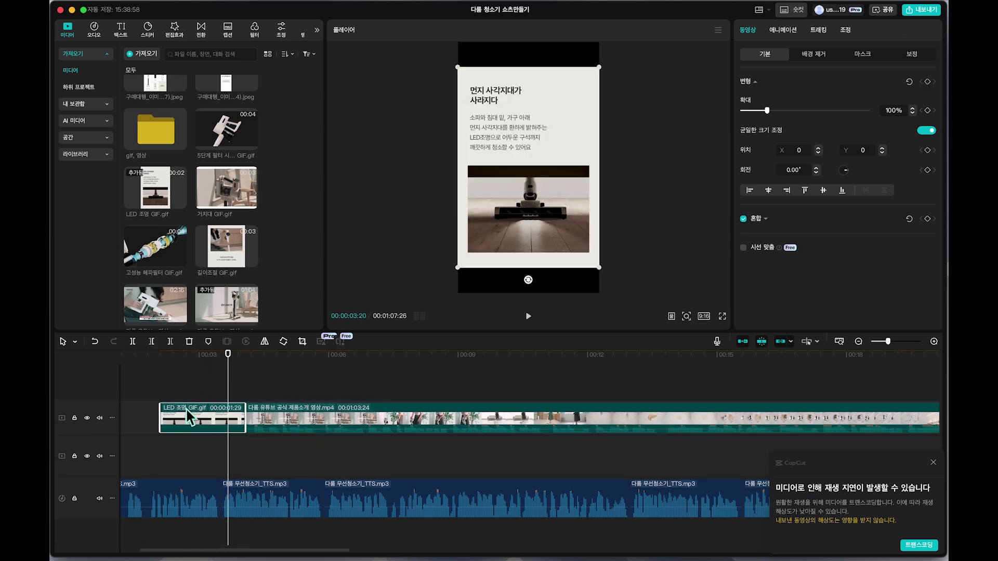
Try layering the 5단계 필터 시스템 GIF above the LED 조명 clip at about 3 seconds and undo the placement
{"action": "left_click_drag", "start_coordinate": [231, 150], "coordinate": [198, 387]}
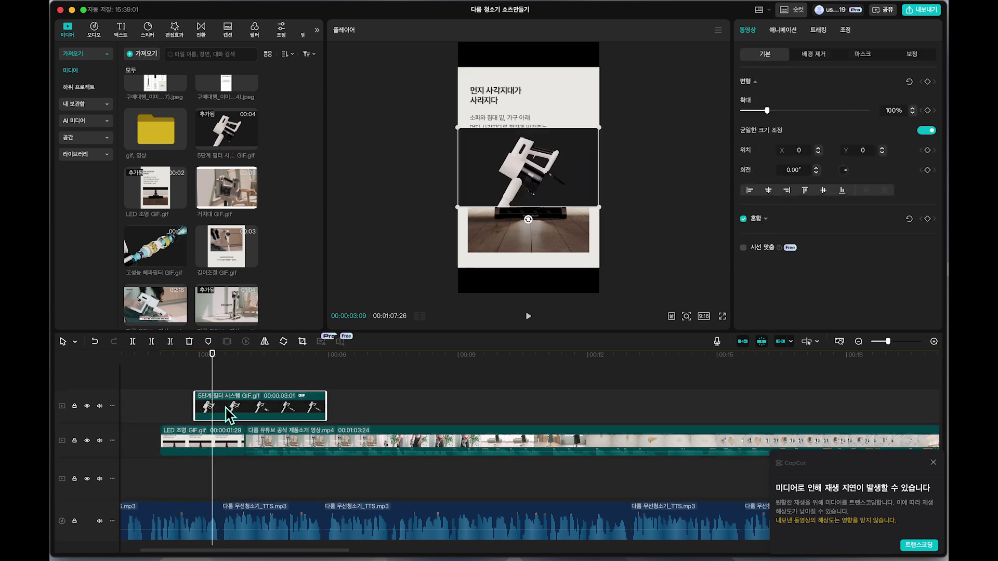
{"action": "key", "text": "super+z"}
{"action": "key", "text": "super+z"}
Play the timeline and skim through the product video clip to check its scenes
{"action": "key", "text": "space"}
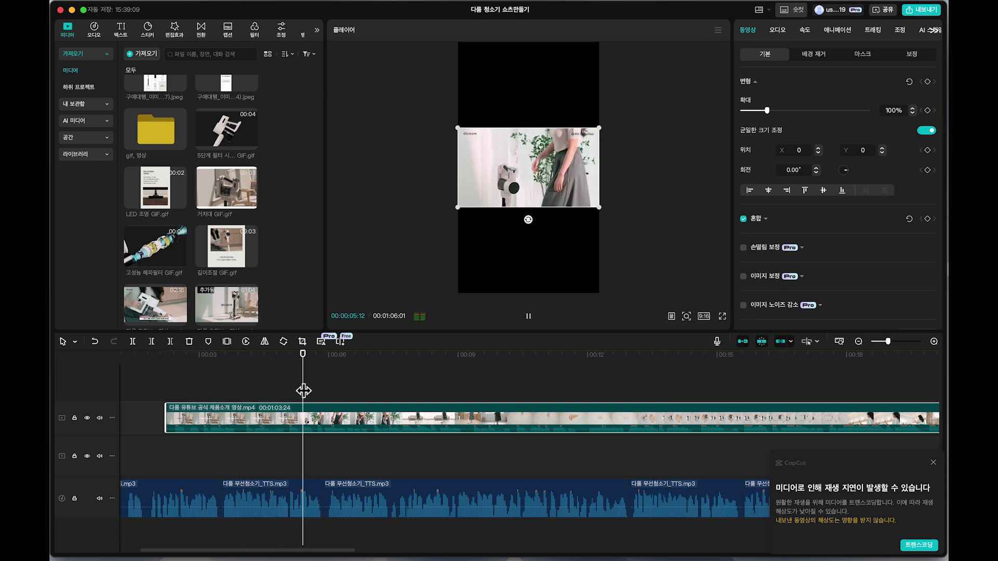
{"action": "left_click", "coordinate": [486, 401]}
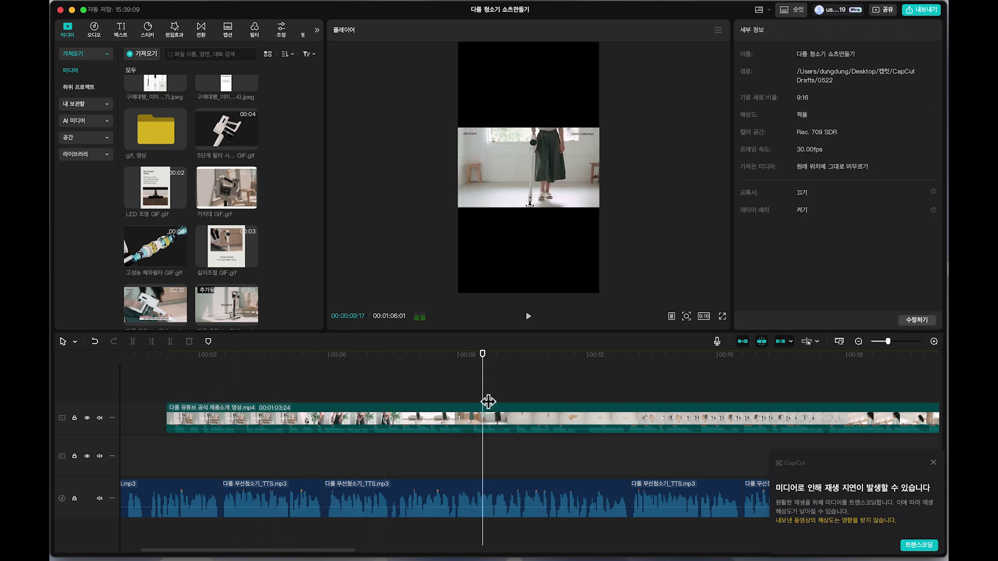
{"action": "scroll", "coordinate": [485, 401], "scroll_direction": "down", "scroll_amount": 3}
{"action": "left_click_drag", "start_coordinate": [456, 399], "coordinate": [426, 492]}
Dismiss the transcoding notice and mute the video track that holds the product video clip
{"action": "scroll", "coordinate": [489, 434], "scroll_direction": "down", "scroll_amount": 5}
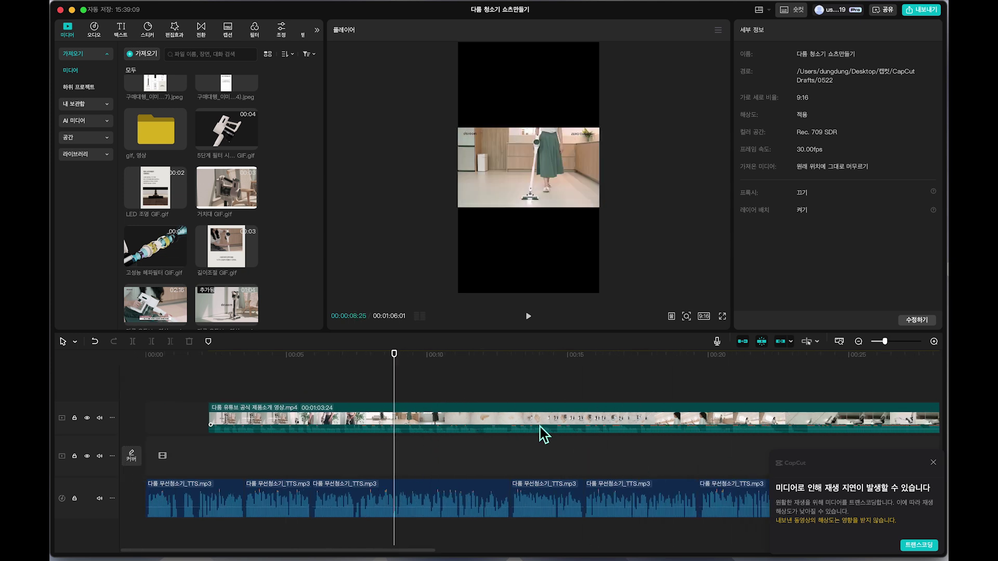
{"action": "left_click", "coordinate": [933, 463]}
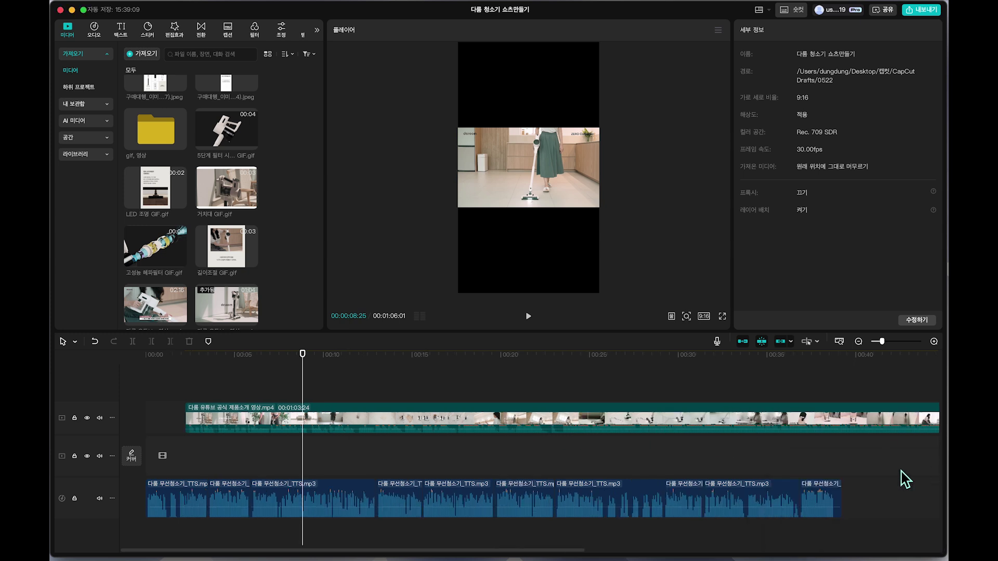
{"action": "left_click", "coordinate": [99, 418]}
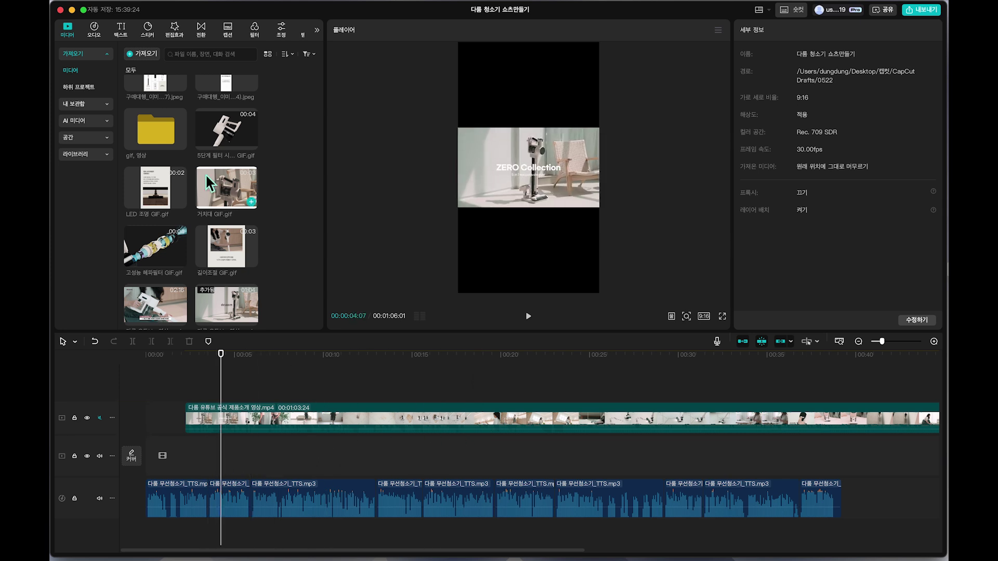
Preview the 5단계 필터 시스템, LED 조명, 거치대 and 길이조절 GIFs and the usage video in the media library
{"action": "left_click", "coordinate": [227, 138]}
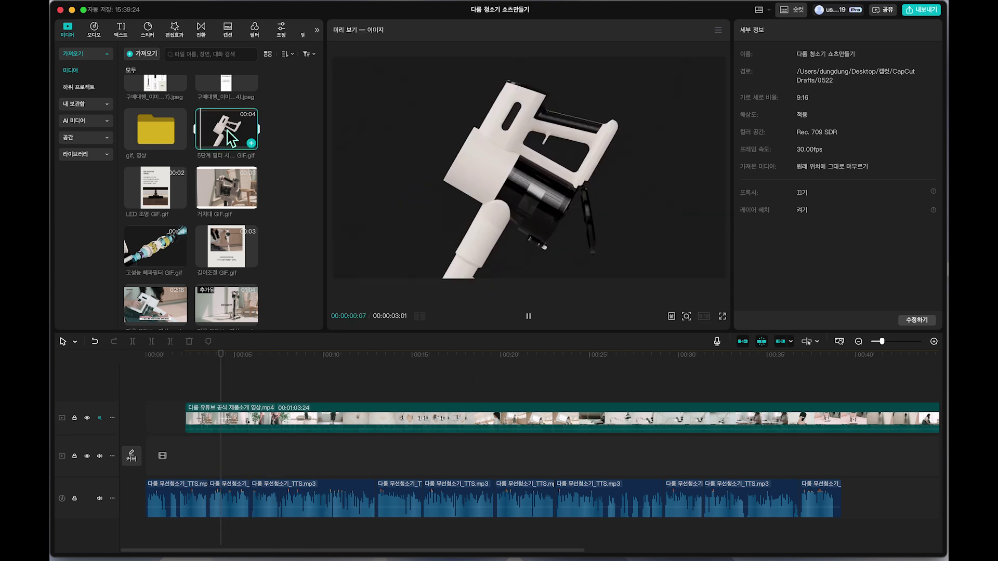
{"action": "left_click", "coordinate": [154, 200]}
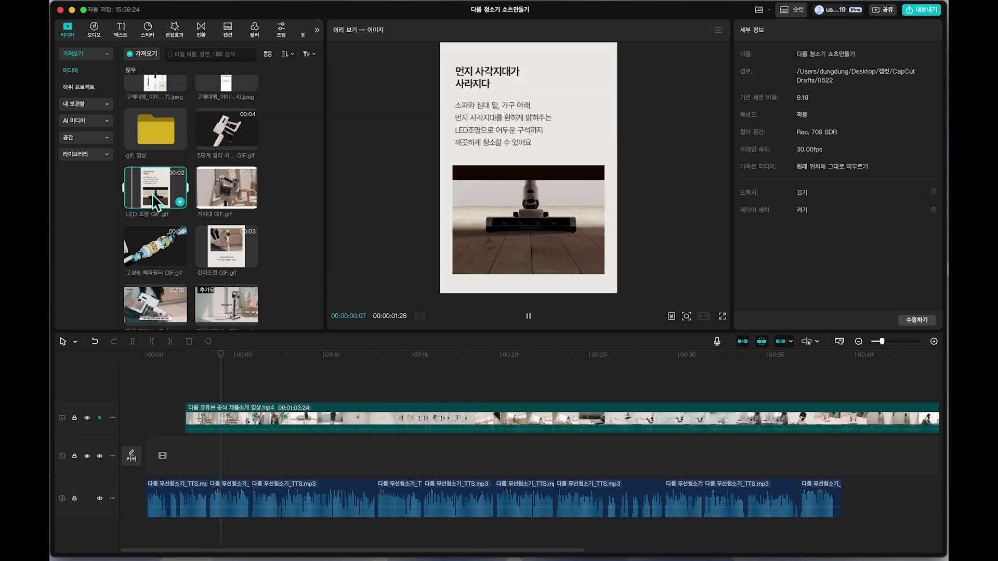
{"action": "left_click", "coordinate": [240, 188]}
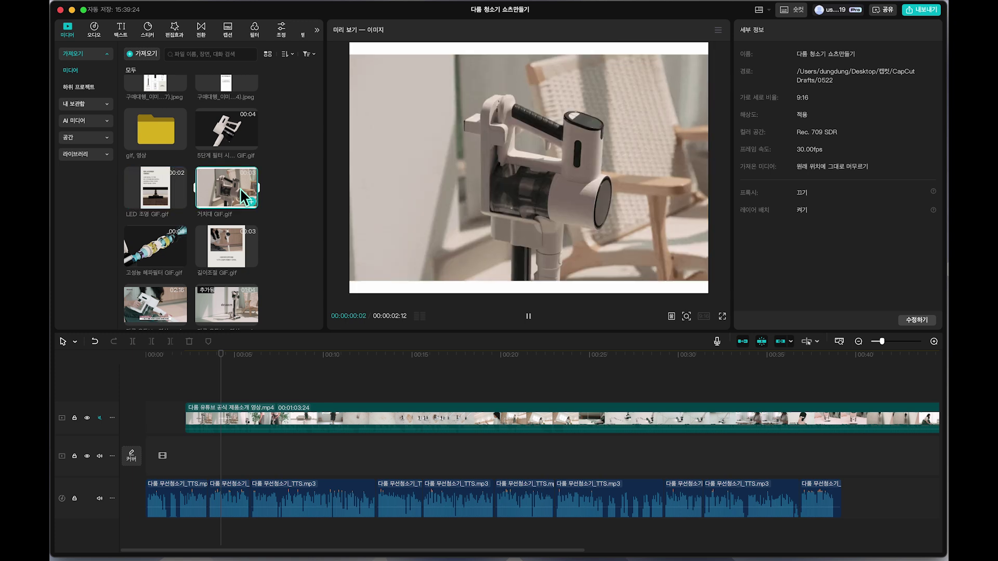
{"action": "left_click", "coordinate": [231, 244]}
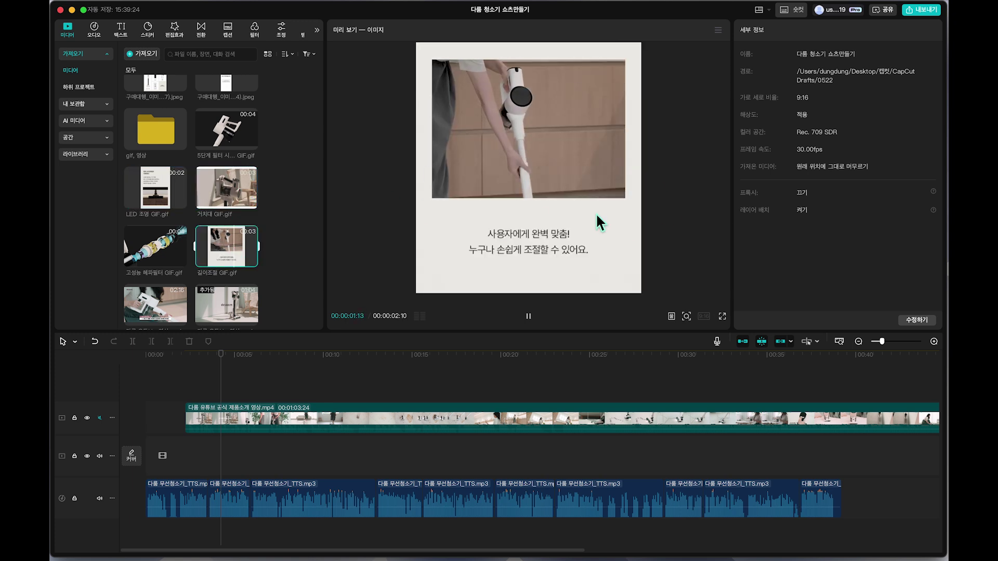
{"action": "scroll", "coordinate": [243, 223], "scroll_direction": "down", "scroll_amount": 2}
{"action": "left_click", "coordinate": [154, 284]}
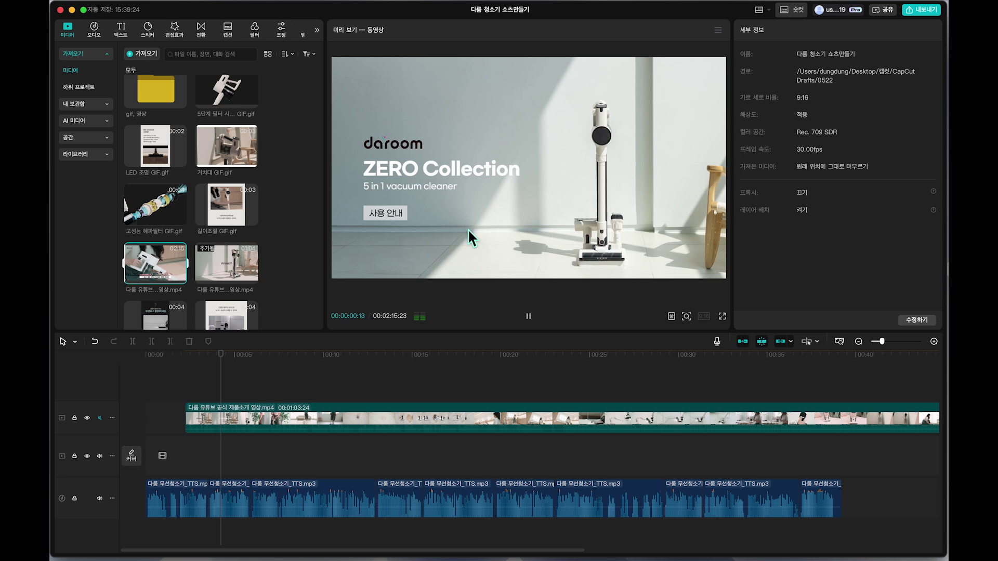
{"action": "key", "text": "space"}
{"action": "scroll", "coordinate": [183, 254], "scroll_direction": "down", "scroll_amount": 3}
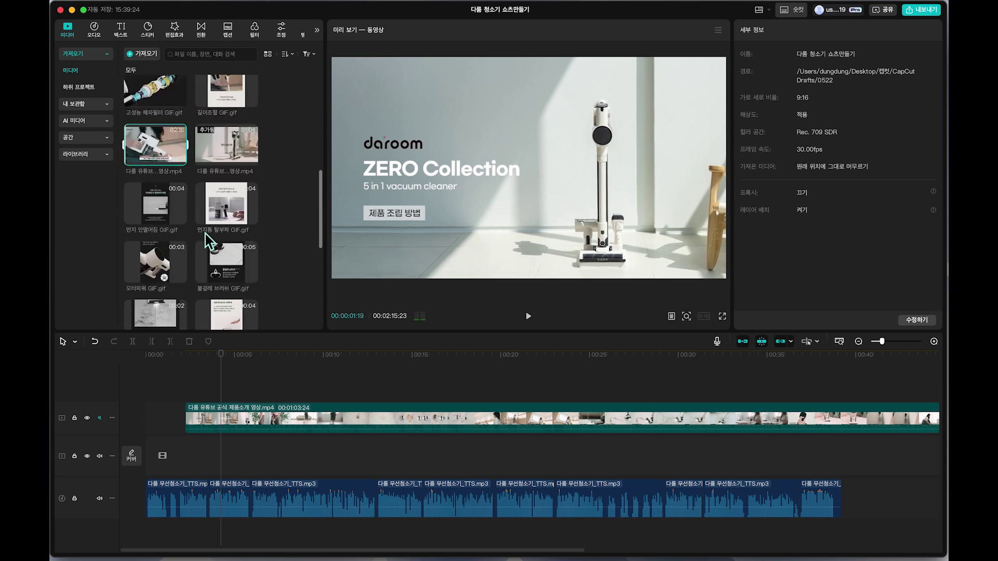
Delete the product video clip from the timeline and go back to the first TTS segment at about 2 seconds
{"action": "left_click", "coordinate": [271, 420]}
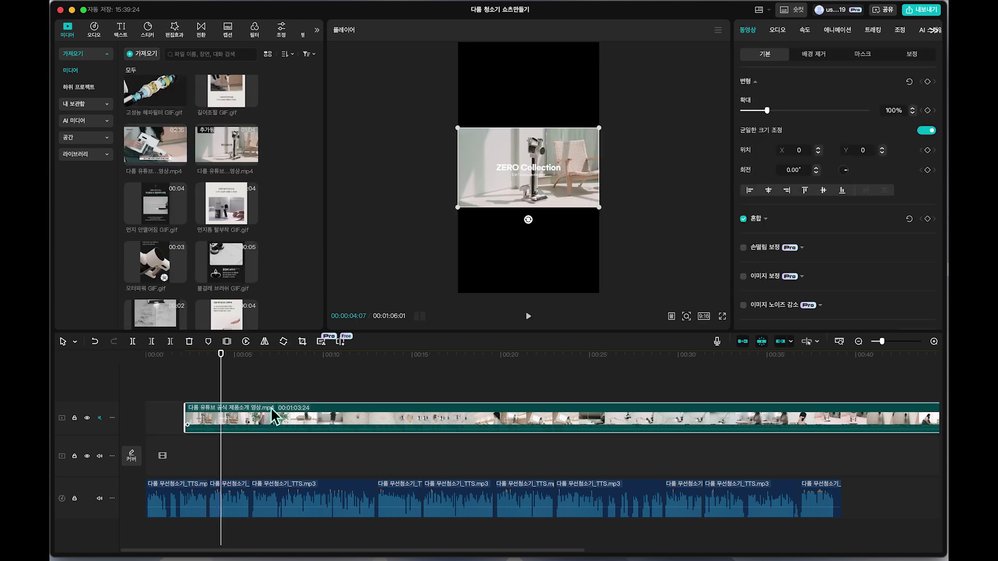
{"action": "key", "text": "Delete"}
{"action": "left_click_drag", "start_coordinate": [228, 381], "coordinate": [372, 552]}
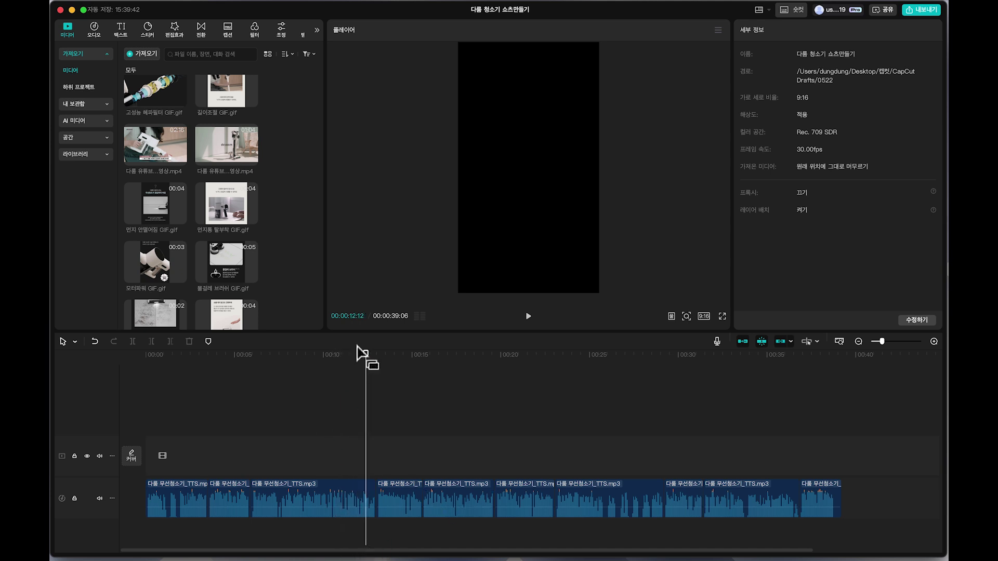
{"action": "left_click_drag", "start_coordinate": [204, 387], "coordinate": [185, 538]}
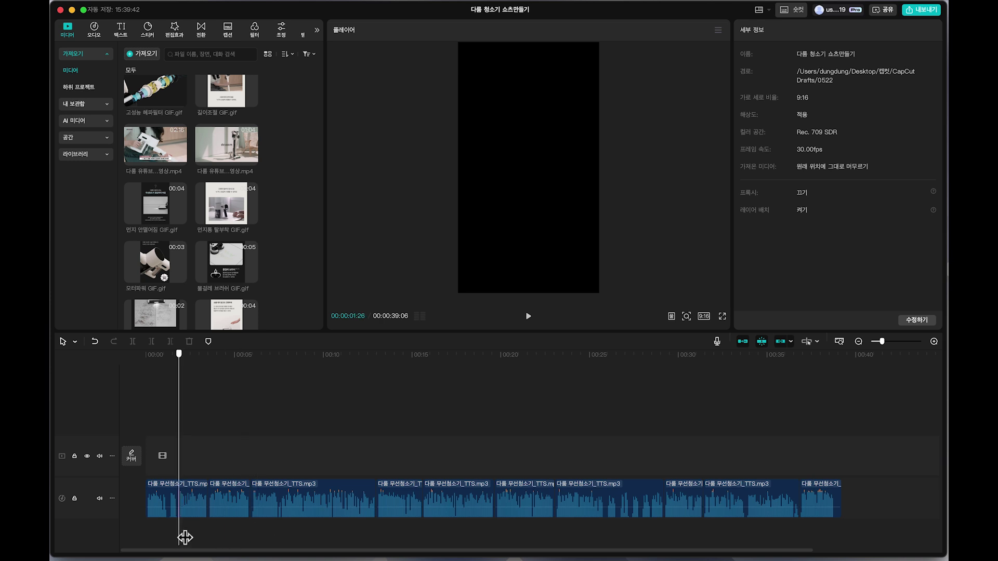
{"action": "left_click", "coordinate": [181, 502]}
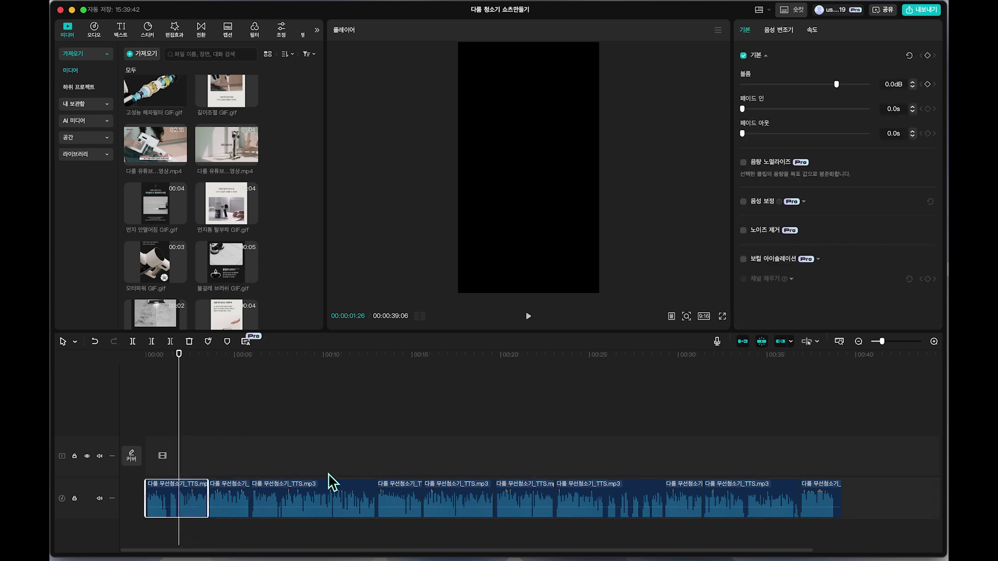
Place 큰입자 흡입 GIF.gif at the start above the main track and 다룸 유튜브 공식 제품소개 영상.mp4 on the same track at about 3 seconds
{"action": "key", "text": "super+Tab"}
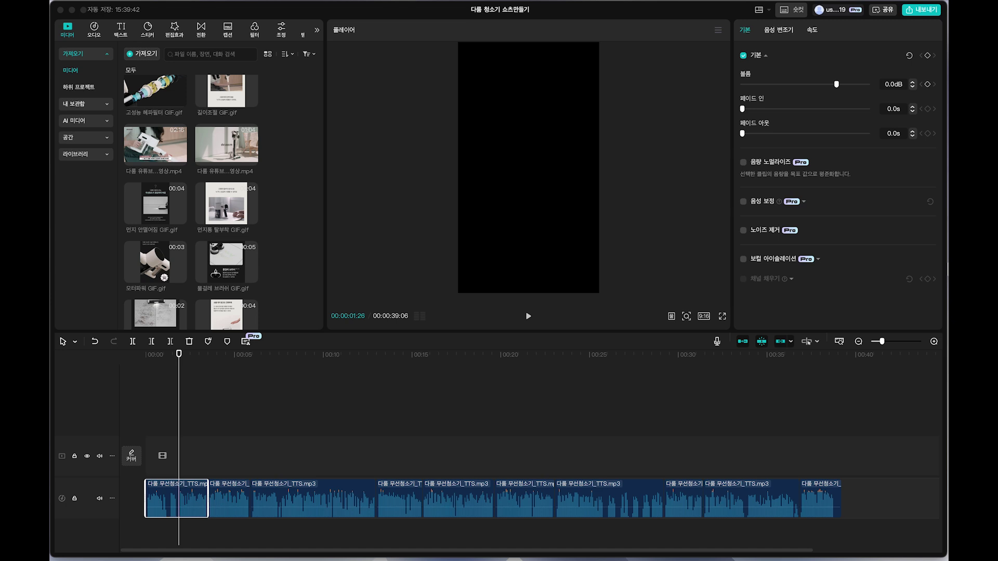
{"action": "scroll", "coordinate": [223, 177], "scroll_direction": "down", "scroll_amount": 5}
{"action": "left_click", "coordinate": [223, 177]}
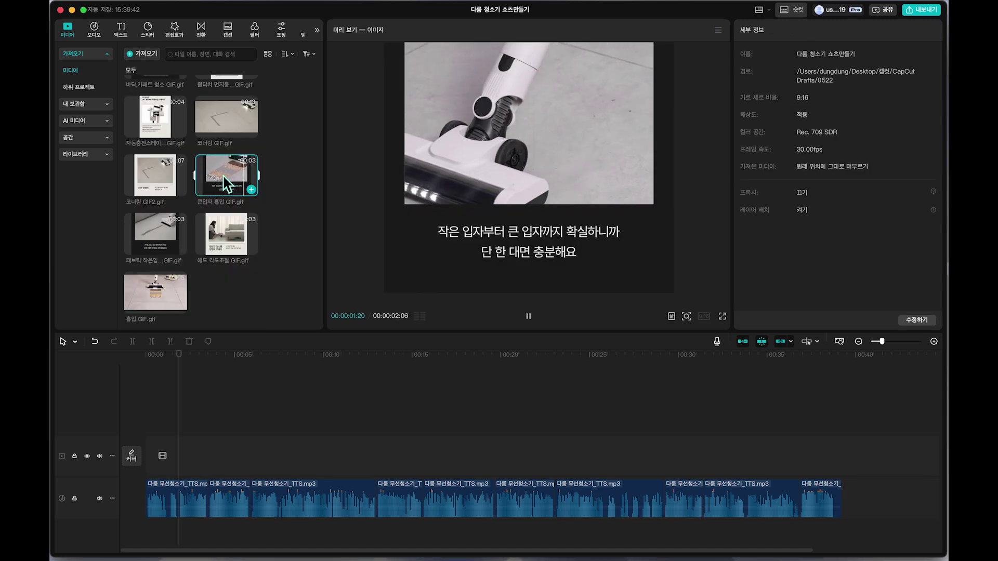
{"action": "left_click_drag", "start_coordinate": [226, 177], "coordinate": [168, 409]}
{"action": "scroll", "coordinate": [207, 234], "scroll_direction": "up", "scroll_amount": 6}
{"action": "left_click_drag", "start_coordinate": [227, 218], "coordinate": [319, 463]}
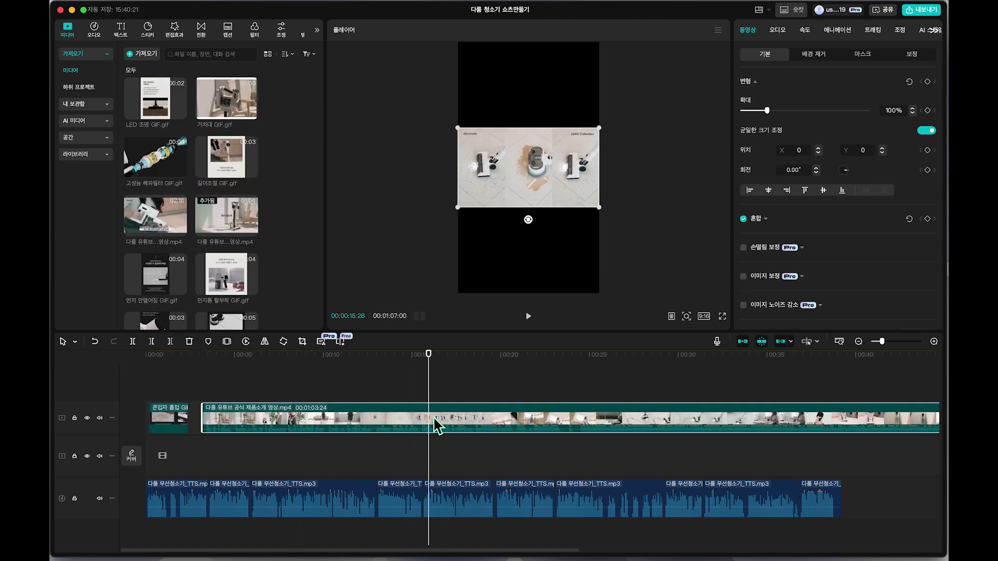
Split the product video at about 16 seconds, delete the part before the cut, and move the rest directly after the 큰입자 흡입 GIF
{"action": "key", "text": "ctrl+b"}
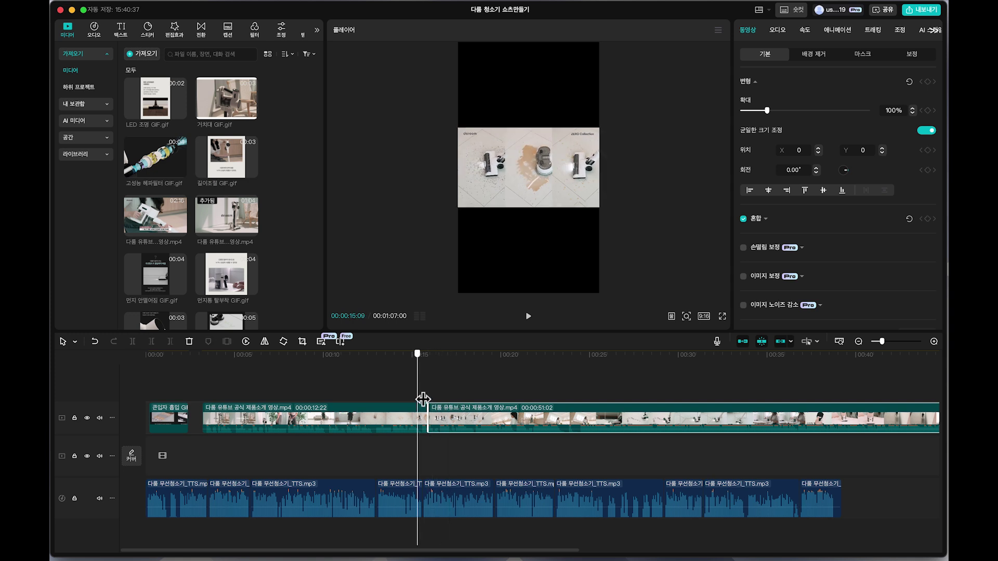
{"action": "left_click", "coordinate": [410, 430]}
{"action": "key", "text": "Delete"}
{"action": "left_click_drag", "start_coordinate": [483, 422], "coordinate": [273, 423]}
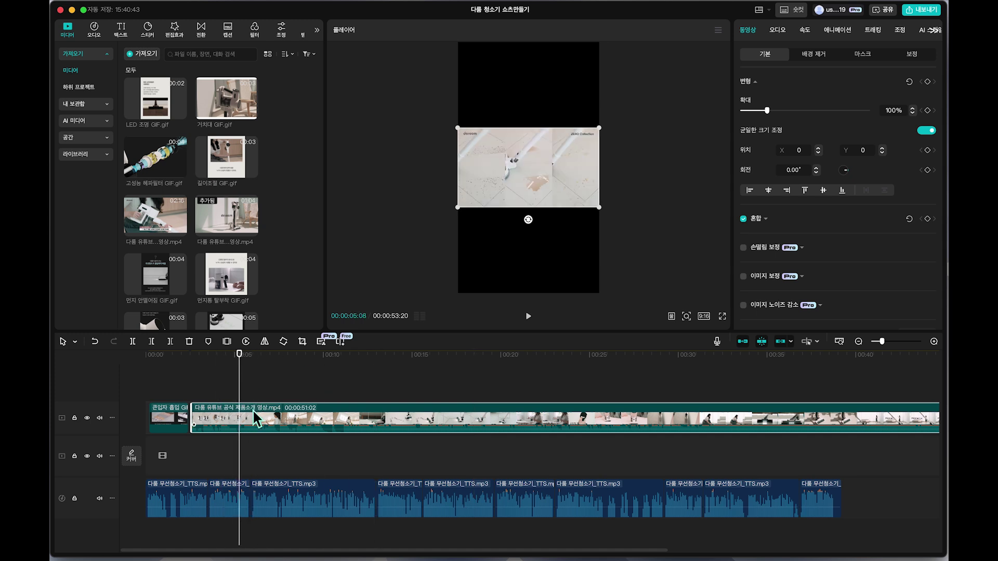
Split the product video clip at about 5 seconds, move the remainder out to about 21 seconds, and skim through it
{"action": "key", "text": "super+b"}
{"action": "left_click_drag", "start_coordinate": [303, 427], "coordinate": [587, 432]}
{"action": "left_click", "coordinate": [551, 361]}
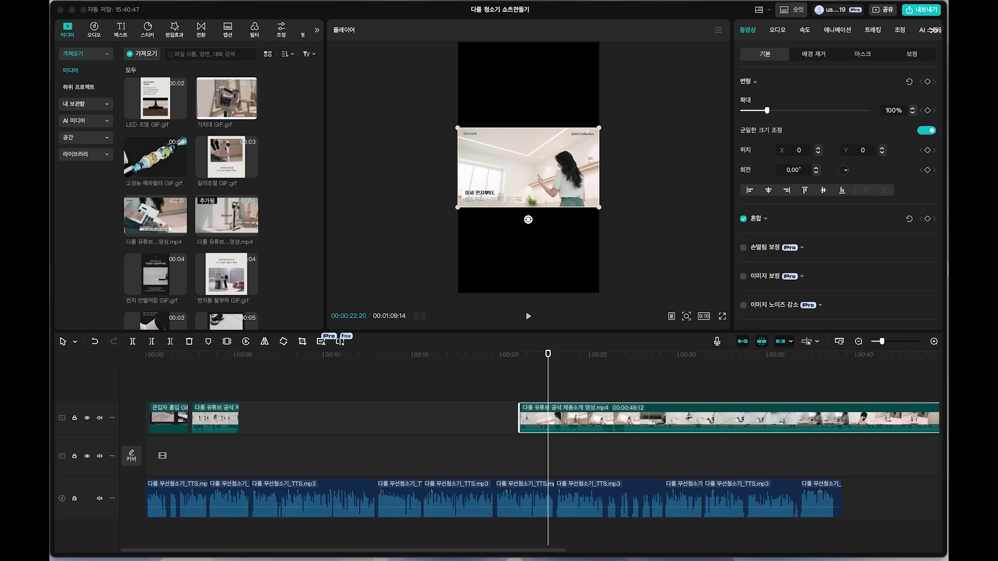
{"action": "left_click", "coordinate": [523, 375]}
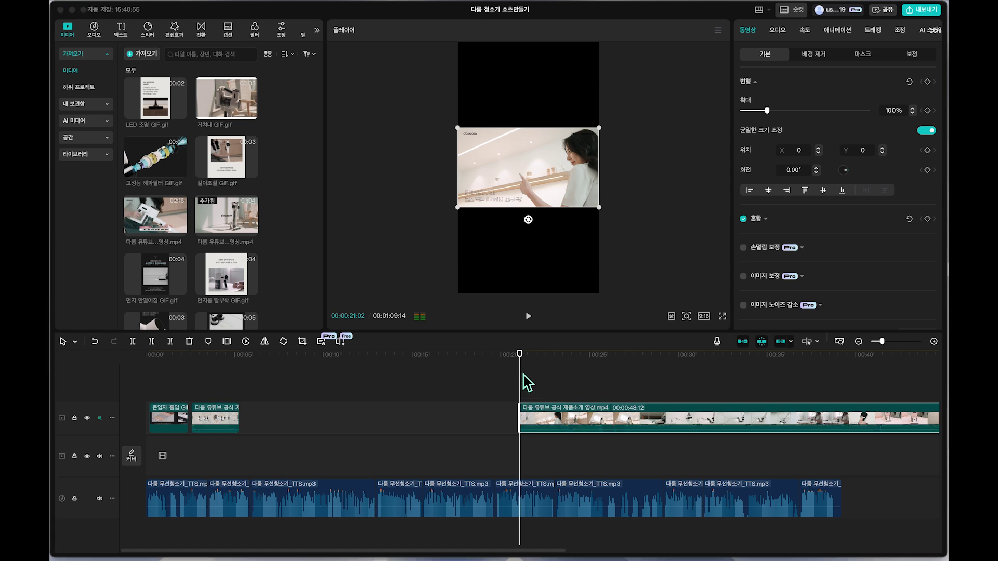
{"action": "left_click_drag", "start_coordinate": [523, 376], "coordinate": [614, 470]}
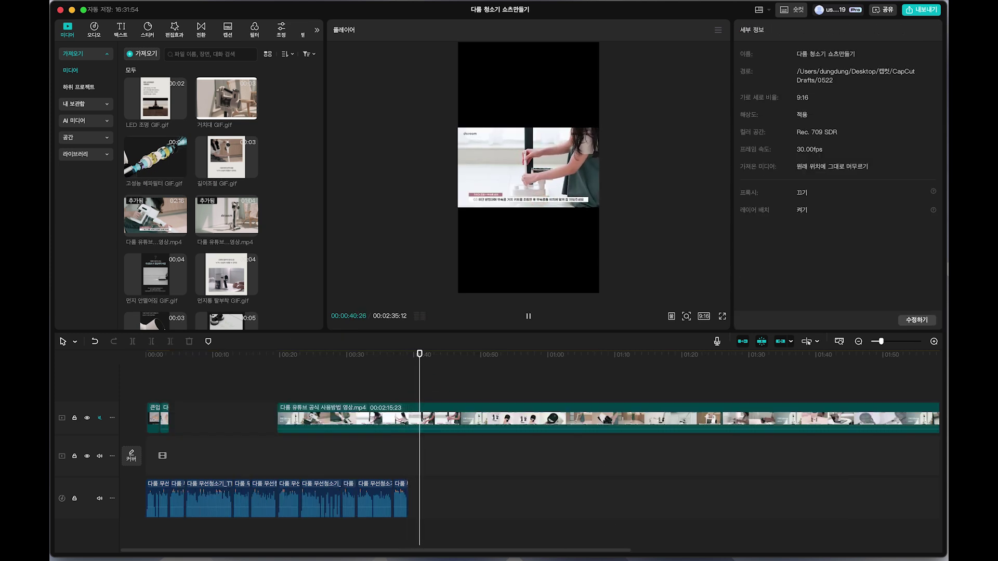
Cut out the 사용방법 video section ending at about 46 seconds, delete the part before it, and move the rest to about 77 seconds
{"action": "key", "text": "space"}
{"action": "left_click_drag", "start_coordinate": [436, 389], "coordinate": [720, 430]}
{"action": "left_click", "coordinate": [417, 428]}
{"action": "key", "text": "super+b"}
{"action": "key", "text": "super+b"}
{"action": "left_click", "coordinate": [342, 426]}
{"action": "key", "text": "Delete"}
Move the cut 사용방법 section directly after the short product clip at about 3.5 seconds and set its speed to 3.42x
{"action": "left_click_drag", "start_coordinate": [402, 430], "coordinate": [177, 430]}
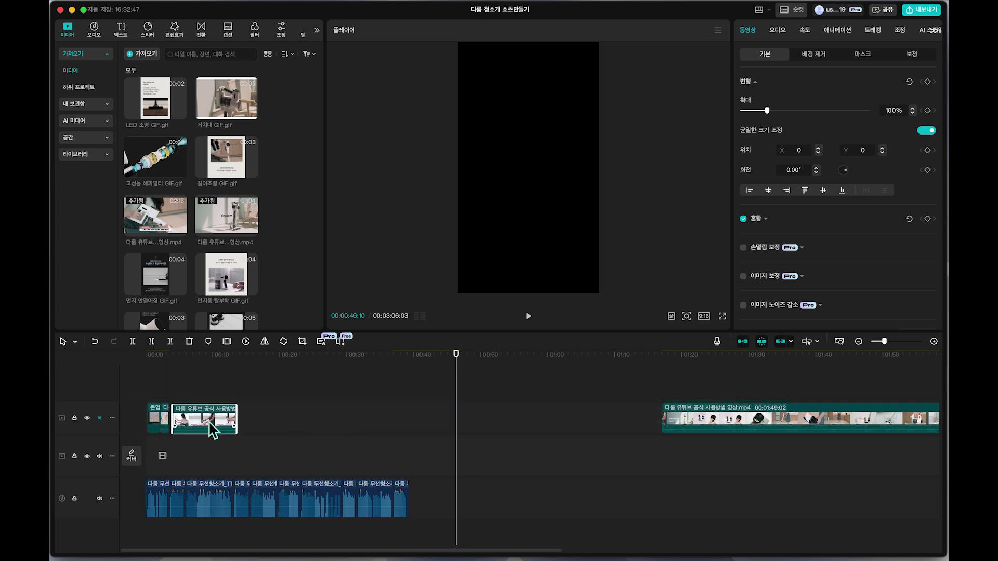
{"action": "left_click_drag", "start_coordinate": [171, 356], "coordinate": [207, 429]}
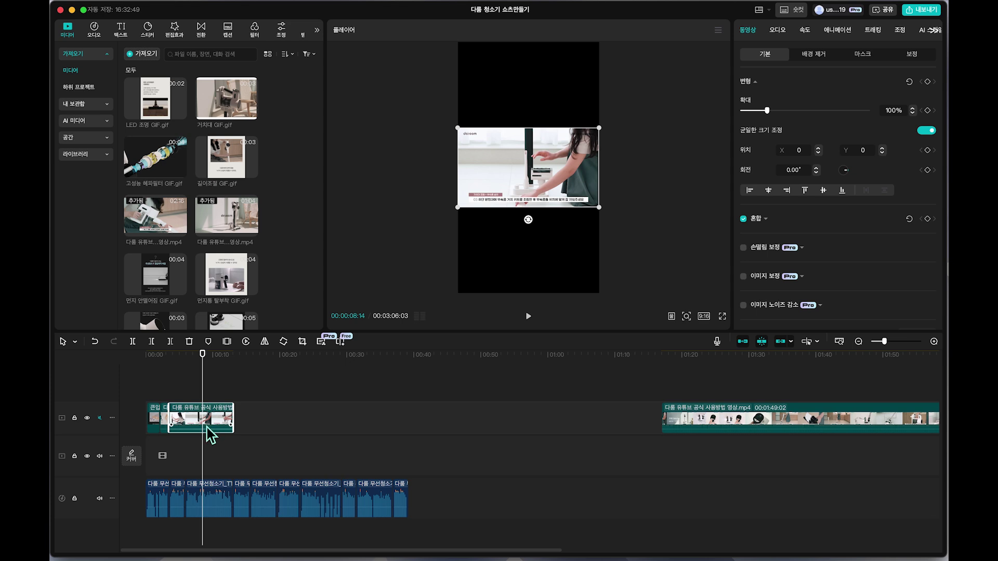
{"action": "left_click", "coordinate": [805, 31]}
{"action": "left_click", "coordinate": [825, 97]}
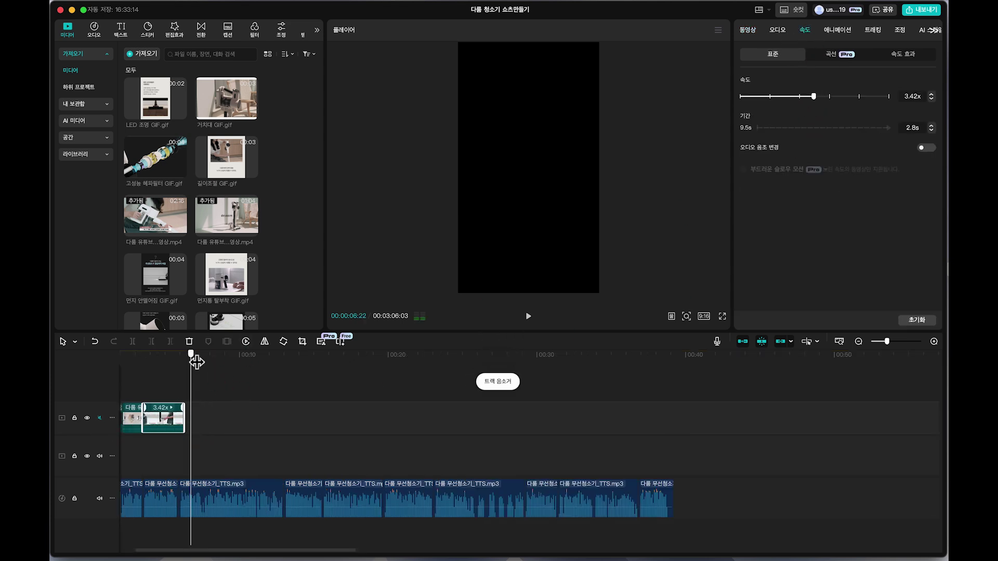
{"action": "scroll", "coordinate": [166, 377], "scroll_direction": "left", "scroll_amount": 3}
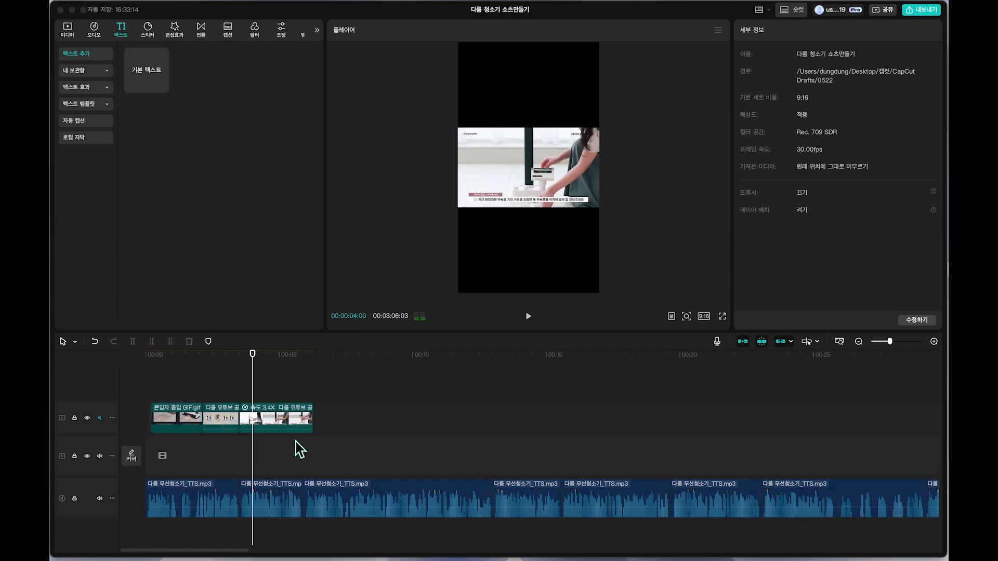
Open the automatic caption settings to examine the source language and dual-language options
{"action": "left_click", "coordinate": [147, 391]}
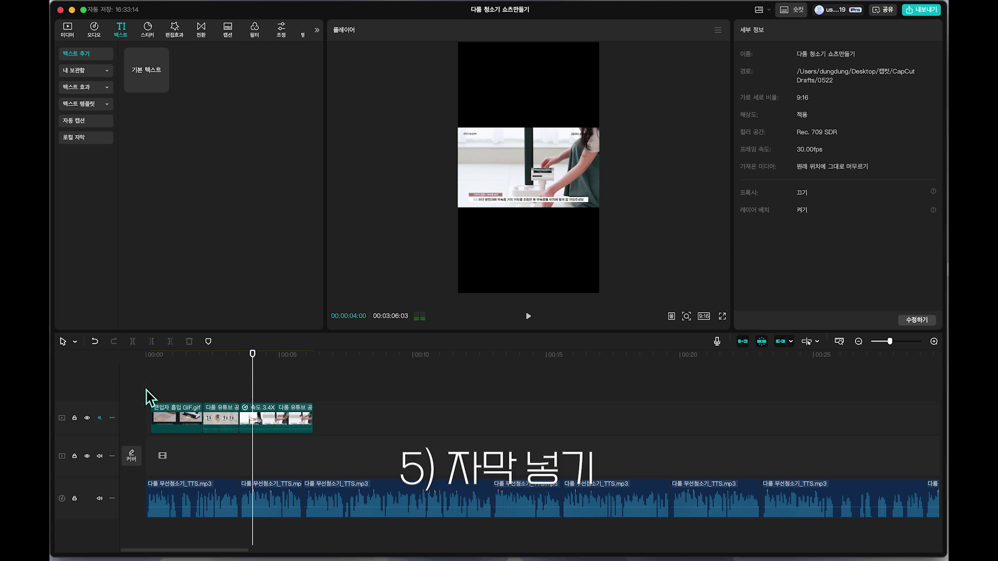
{"action": "left_click", "coordinate": [249, 384]}
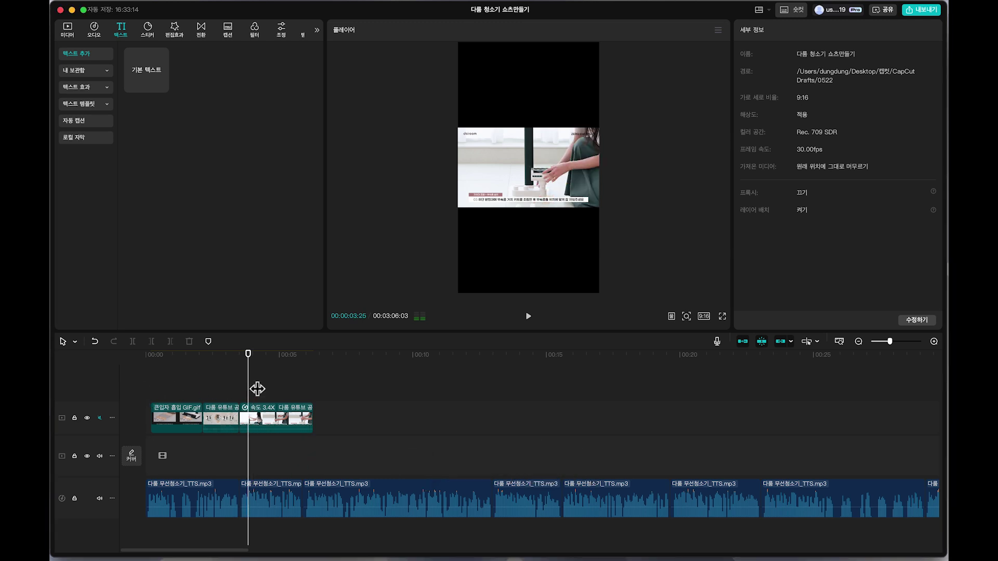
{"action": "left_click", "coordinate": [103, 124]}
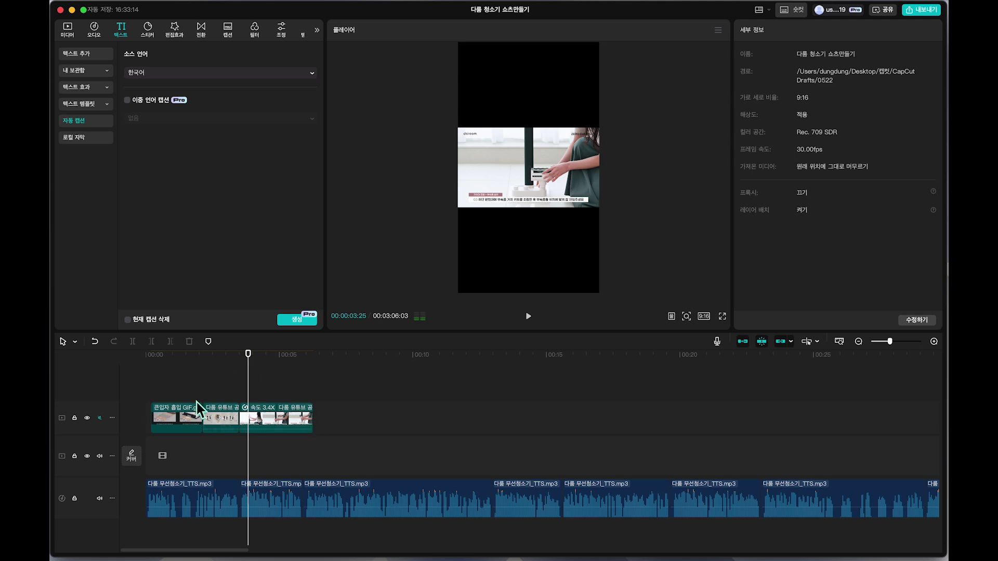
Add a default text clip on a new track above the video clips and move it to the very start of the timeline
{"action": "left_click", "coordinate": [183, 372]}
{"action": "left_click", "coordinate": [171, 369]}
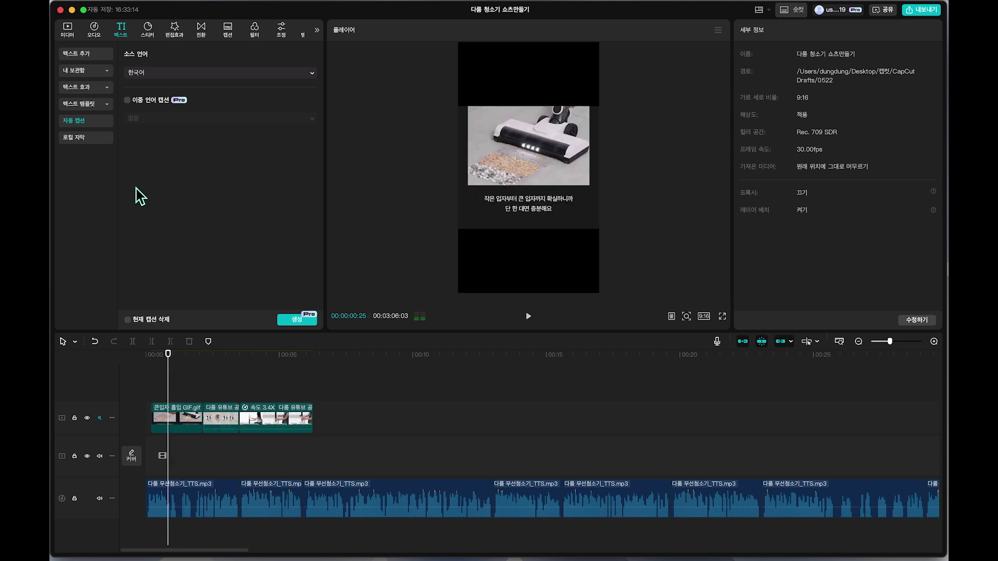
{"action": "left_click", "coordinate": [83, 56]}
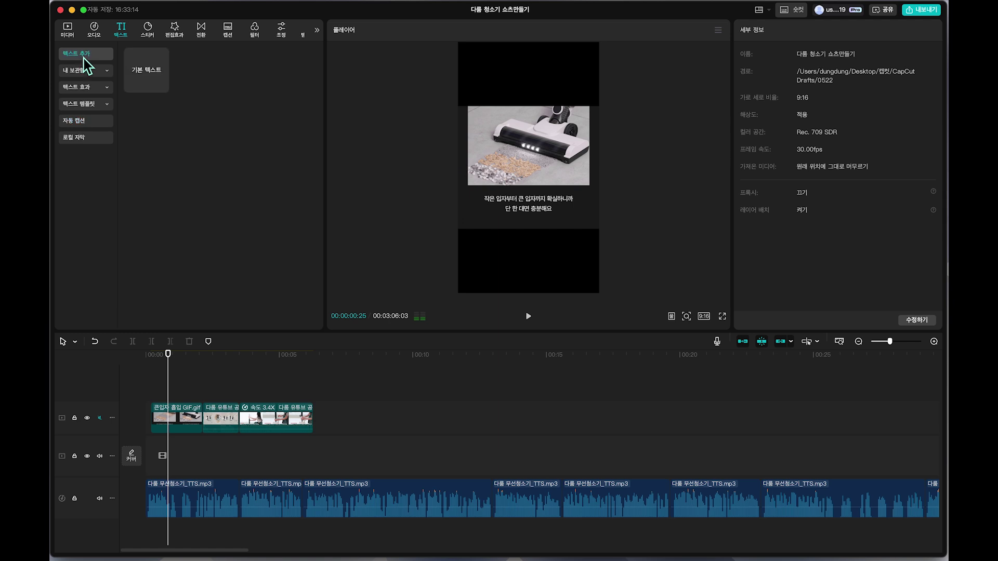
{"action": "left_click", "coordinate": [162, 85]}
{"action": "left_click", "coordinate": [195, 405]}
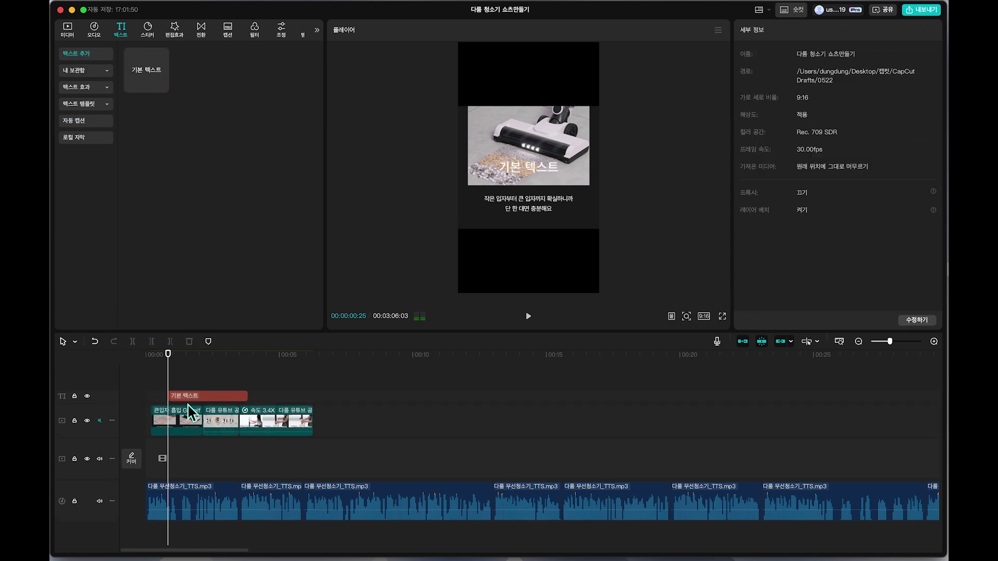
{"action": "left_click_drag", "start_coordinate": [194, 396], "coordinate": [177, 399]}
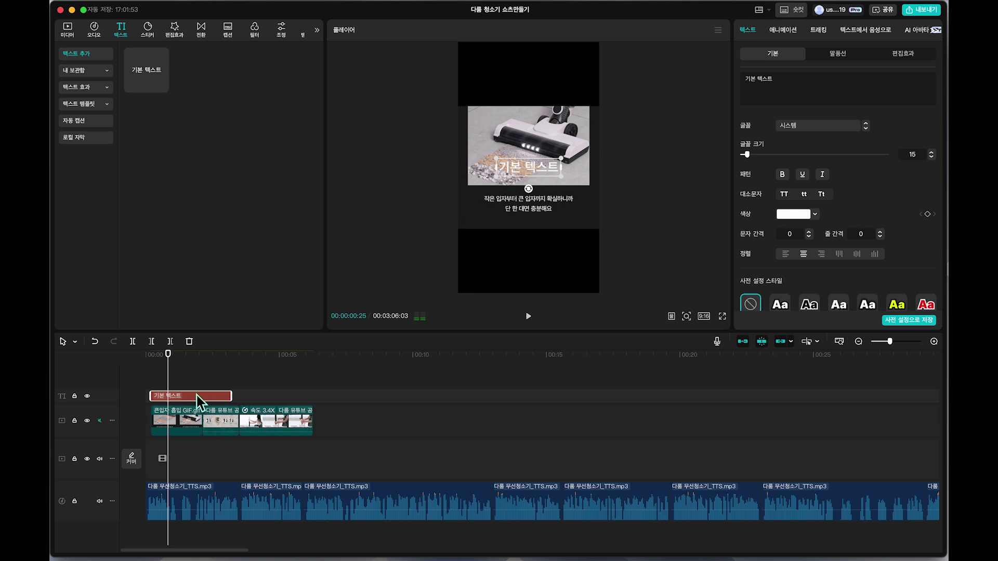
{"action": "left_click", "coordinate": [206, 447]}
{"action": "scroll", "coordinate": [205, 452], "scroll_direction": "up", "scroll_amount": 3}
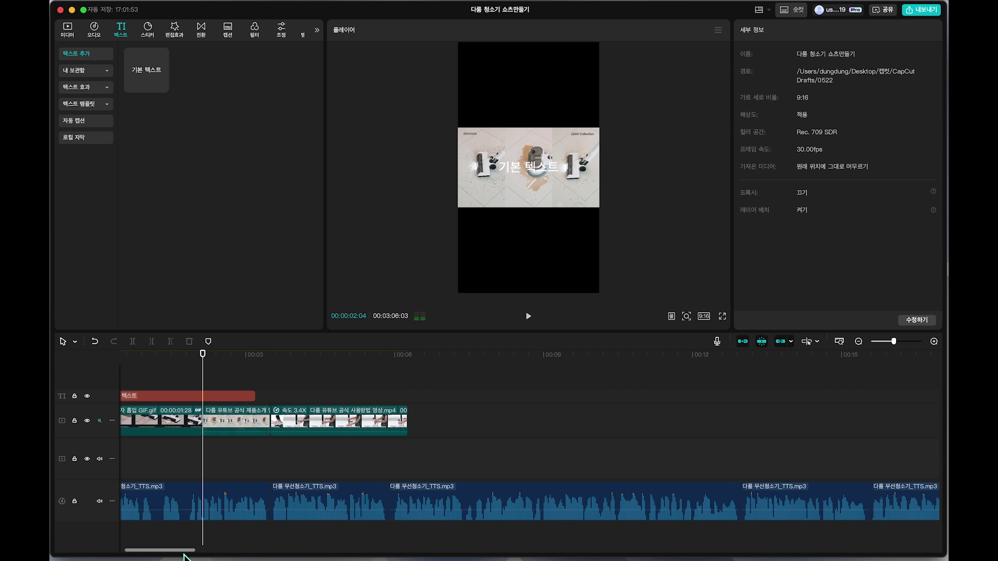
{"action": "scroll", "coordinate": [187, 520], "scroll_direction": "left", "scroll_amount": 3}
{"action": "left_click_drag", "start_coordinate": [211, 399], "coordinate": [166, 399]}
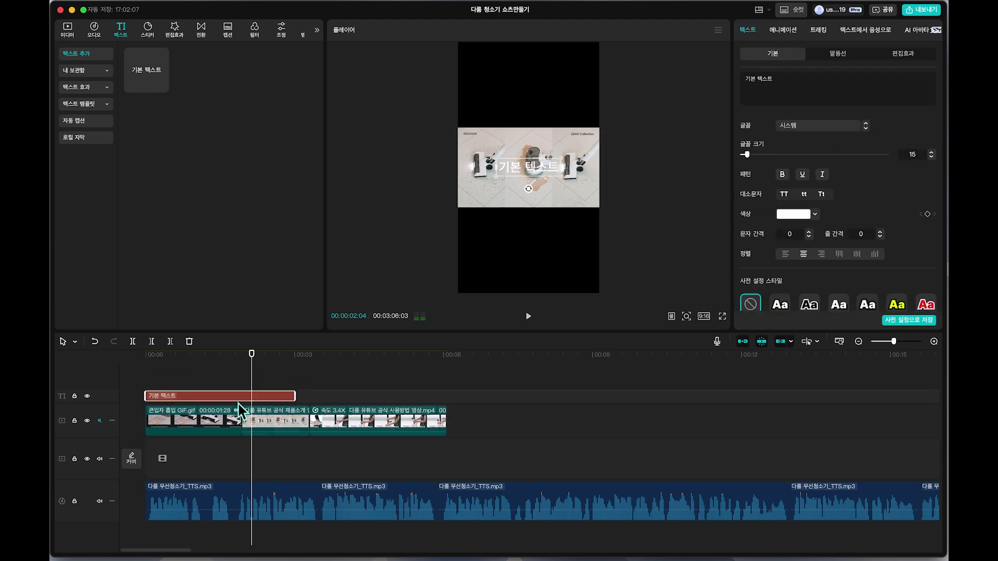
Create consecutive captions over the clips reading "청소기 하나로", "소파, 러그,카페트 청소까지", "가능하다고요?", "이 링크에서만", "5종 브러쉬" and "함께 받아가세요."
{"action": "left_click", "coordinate": [169, 380]}
{"action": "left_click_drag", "start_coordinate": [167, 365], "coordinate": [155, 364]}
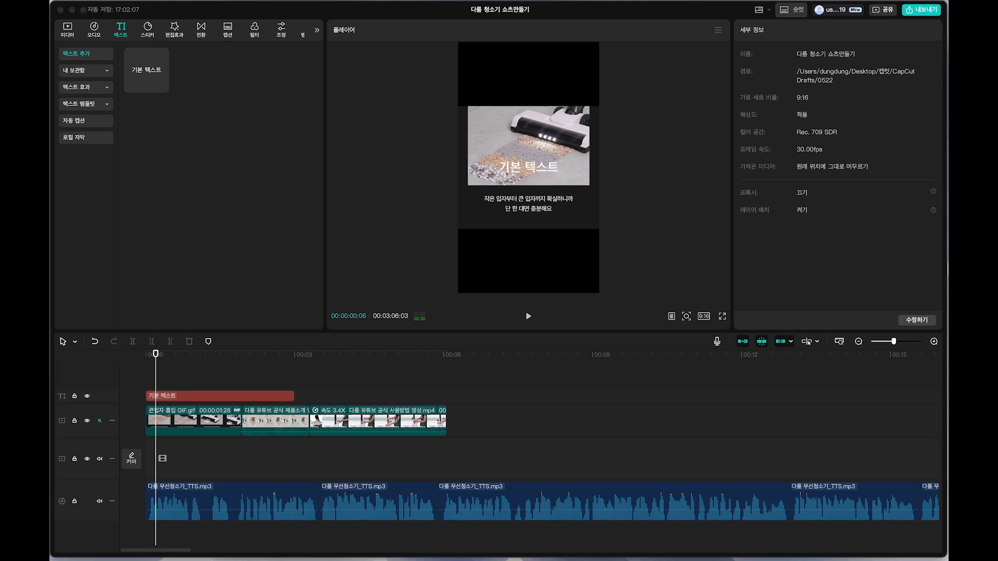
{"action": "left_click", "coordinate": [206, 397]}
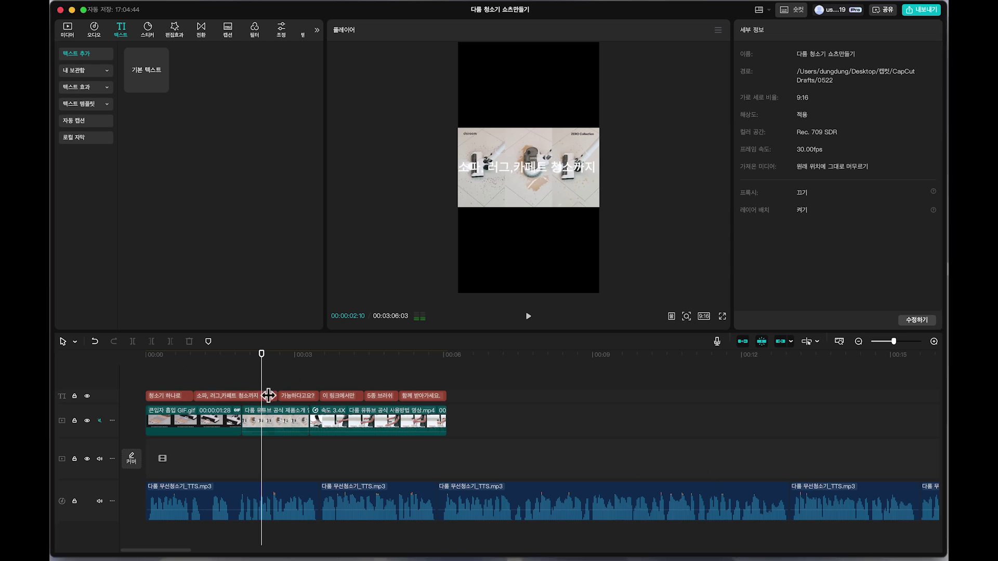
{"action": "left_click_drag", "start_coordinate": [332, 411], "coordinate": [291, 460]}
{"action": "left_click", "coordinate": [173, 378]}
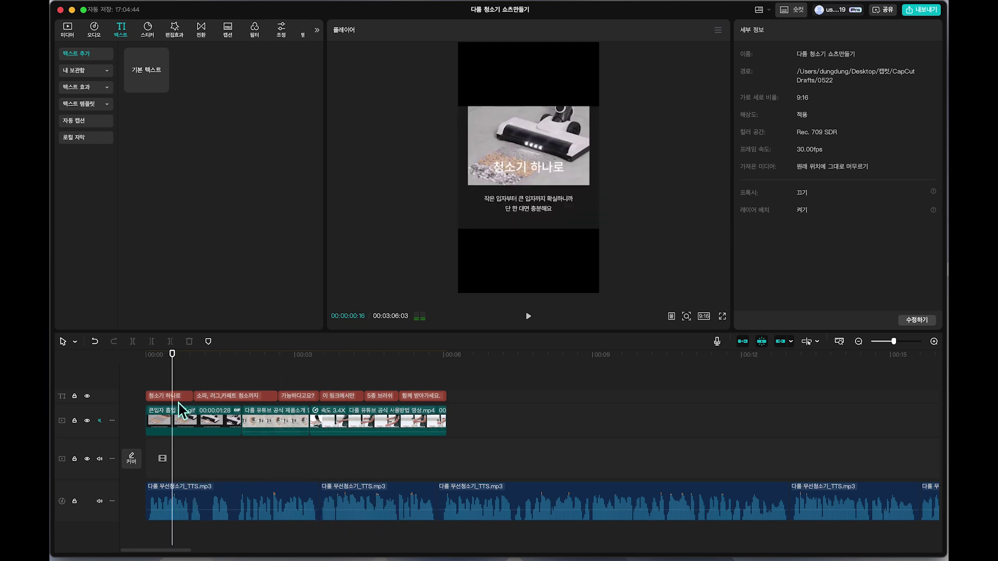
Select all six captions and apply the preset style with white text on a black background
{"action": "left_click", "coordinate": [178, 398]}
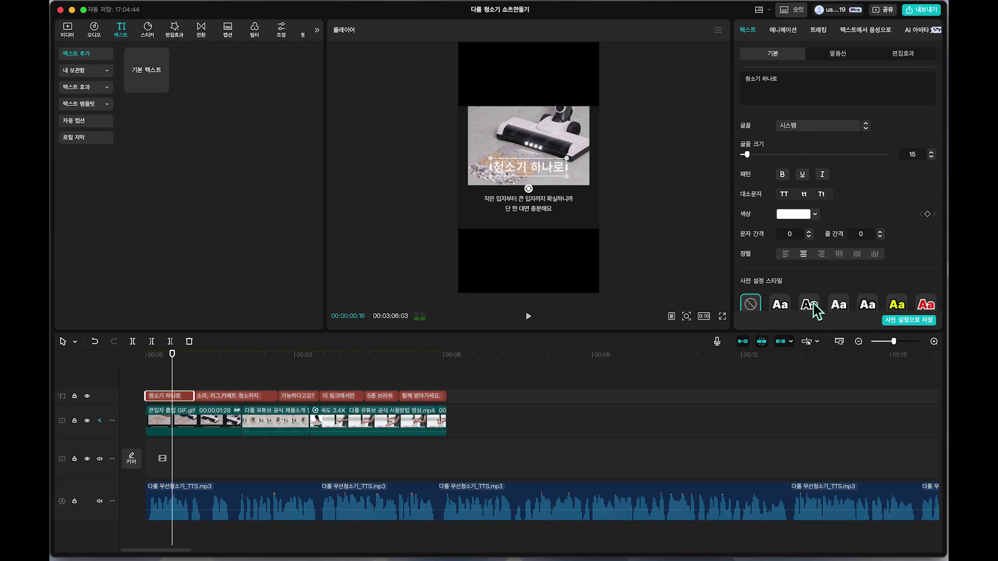
{"action": "left_click_drag", "start_coordinate": [416, 385], "coordinate": [154, 396]}
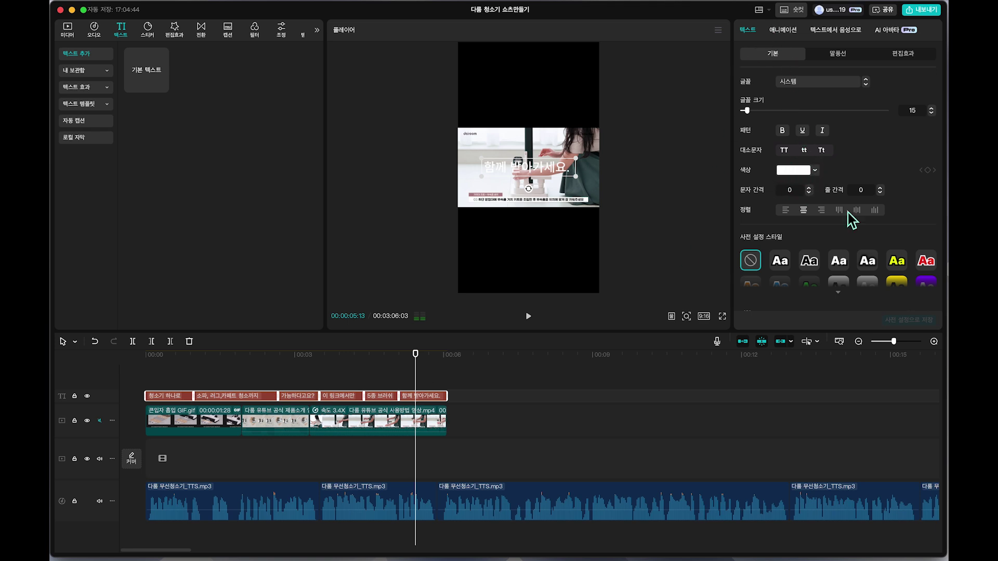
{"action": "scroll", "coordinate": [857, 208], "scroll_direction": "down", "scroll_amount": 5}
{"action": "left_click", "coordinate": [837, 130]}
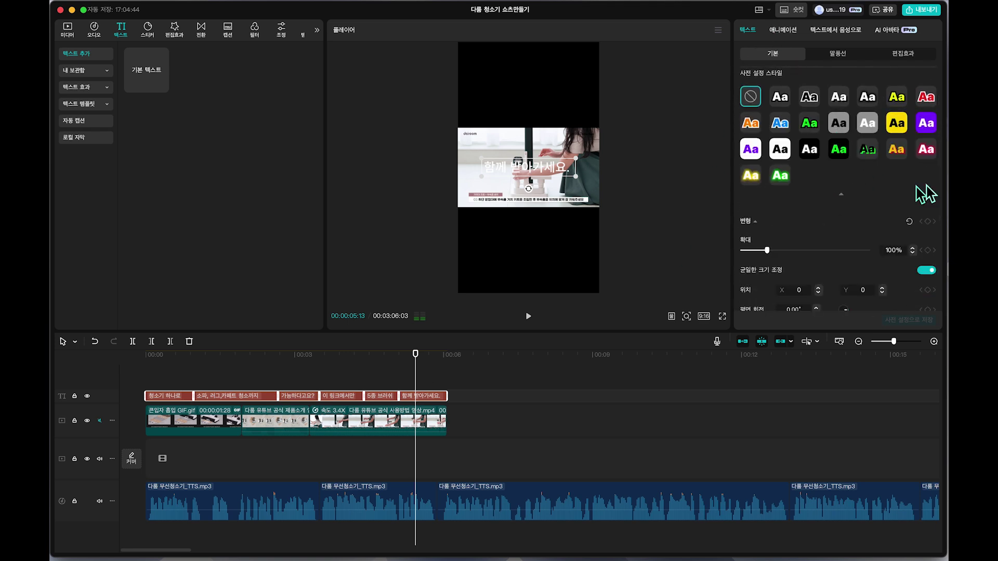
{"action": "scroll", "coordinate": [869, 189], "scroll_direction": "up", "scroll_amount": 3}
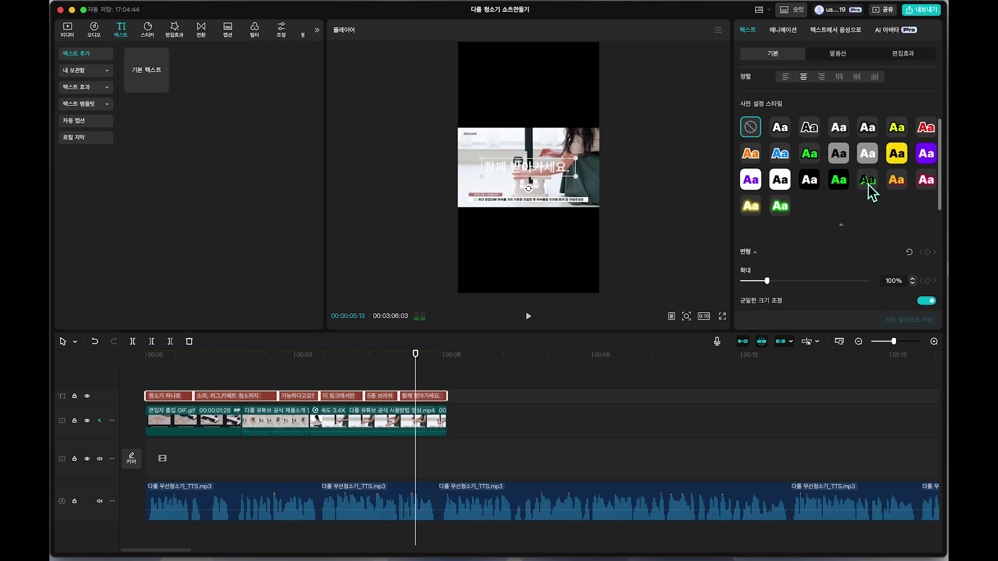
{"action": "left_click", "coordinate": [810, 189]}
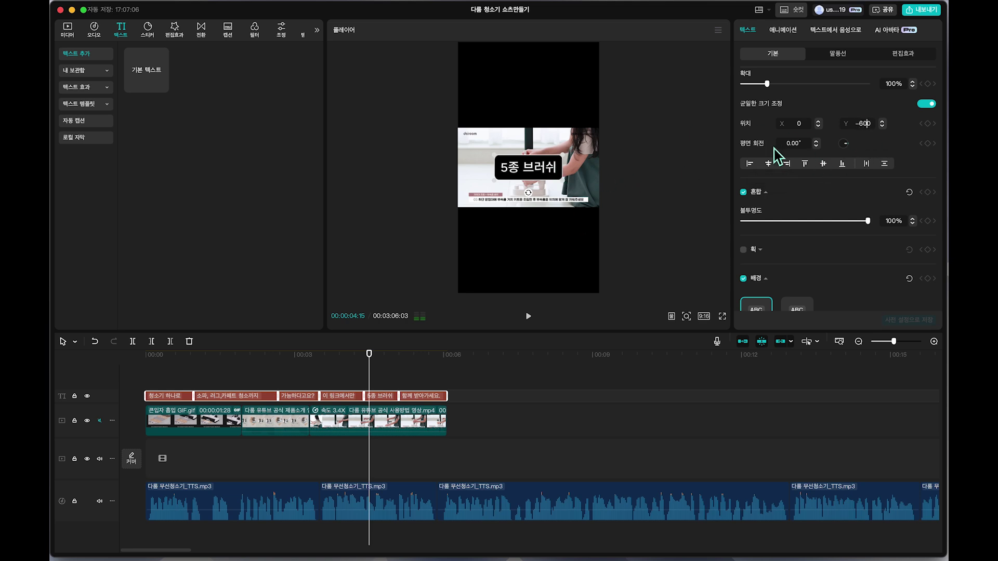
Set the vertical position of all selected captions to Y -800, below the video picture
{"action": "key", "text": "Return"}
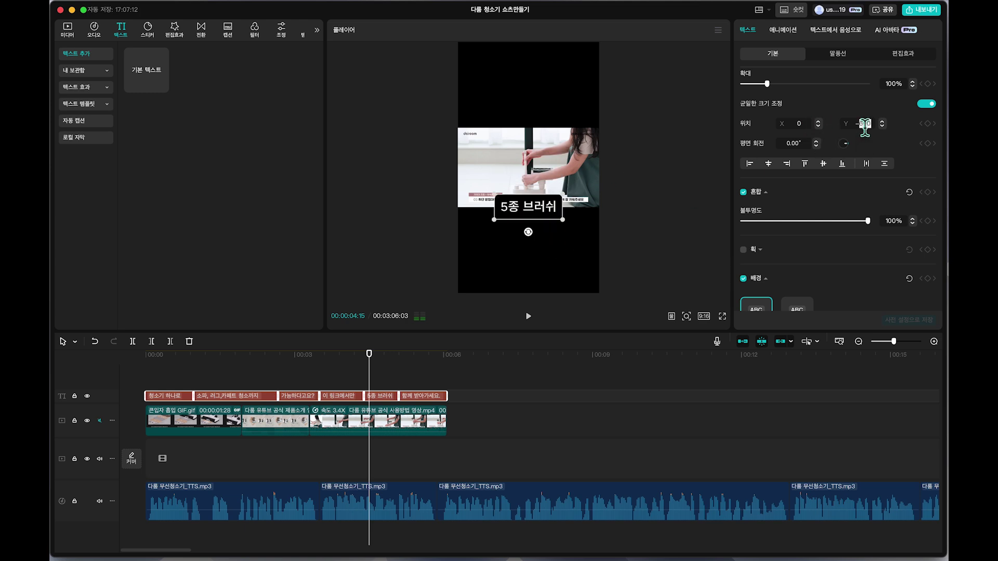
{"action": "key", "text": "Return"}
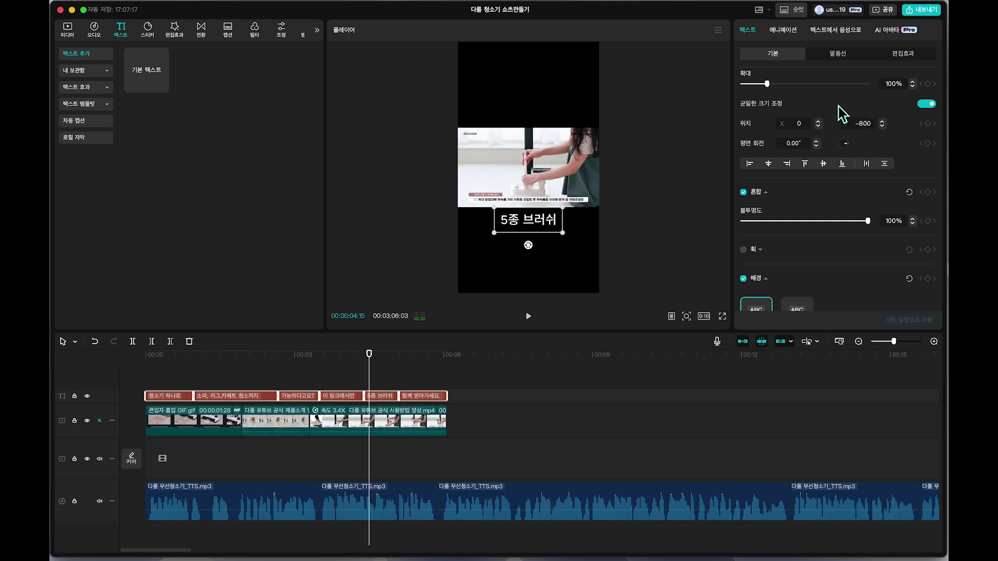
{"action": "left_click_drag", "start_coordinate": [374, 380], "coordinate": [354, 391]}
Set the font size of all selected captions to 13 and make them bold and italic
{"action": "scroll", "coordinate": [836, 227], "scroll_direction": "up", "scroll_amount": 10}
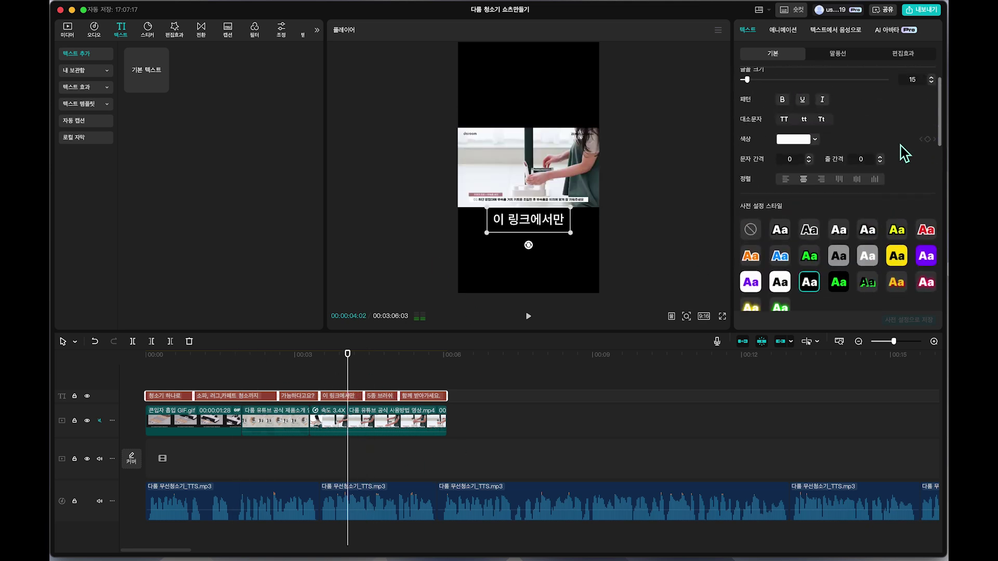
{"action": "double_click", "coordinate": [913, 110]}
{"action": "type", "text": "1"}
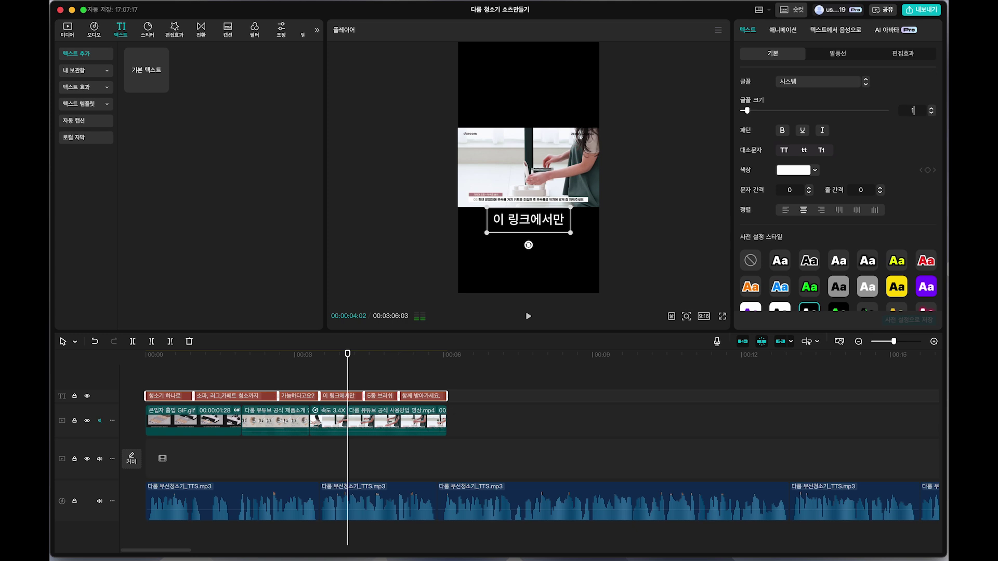
{"action": "type", "text": "3"}
{"action": "key", "text": "Return"}
{"action": "left_click_drag", "start_coordinate": [354, 365], "coordinate": [256, 455]}
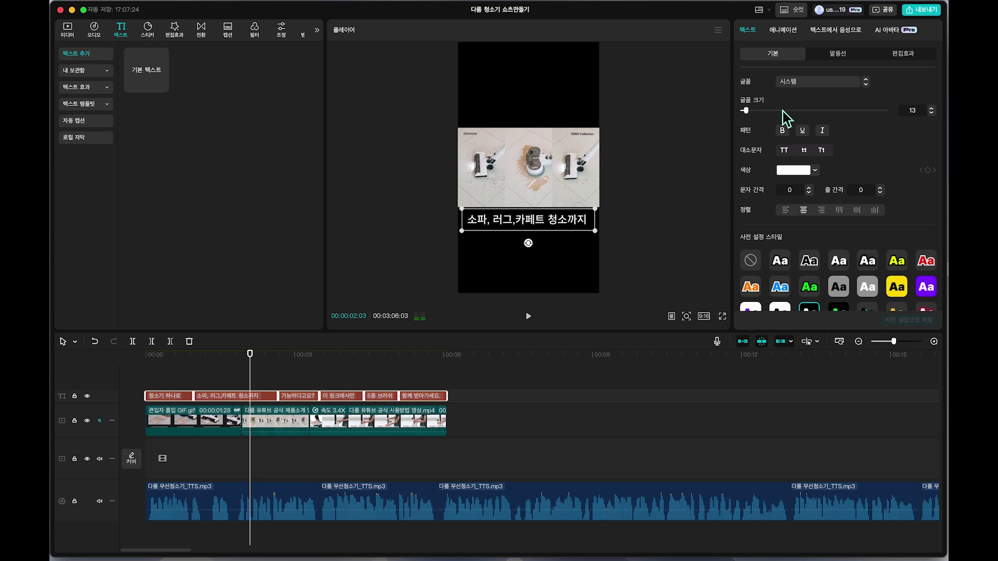
{"action": "left_click", "coordinate": [822, 131]}
{"action": "left_click", "coordinate": [779, 133]}
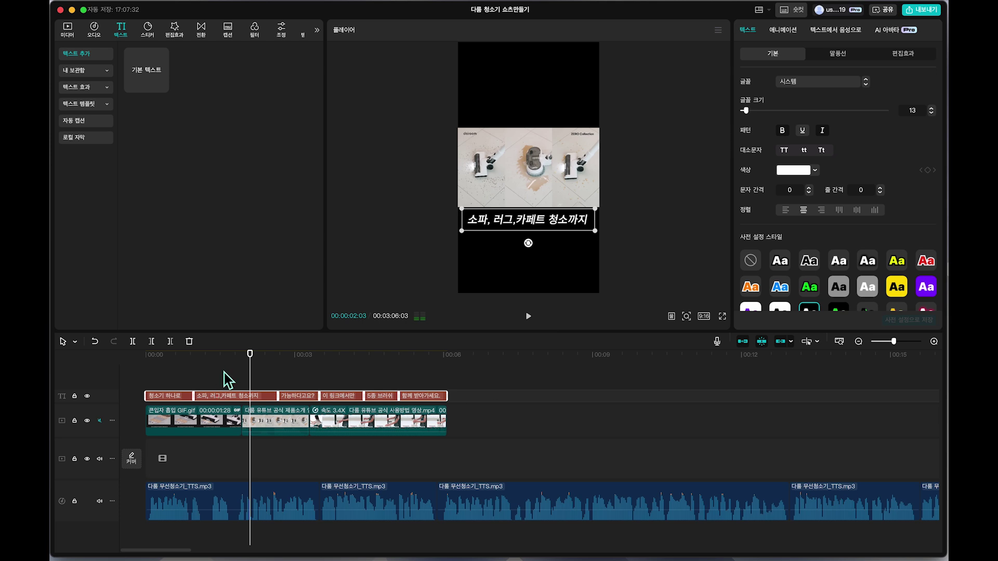
Apply the 줌 1 entrance animation to the product introduction clip in the middle of the sequence
{"action": "mouse_move", "coordinate": [251, 355]}
{"action": "left_mouse_down"}
{"action": "mouse_move", "coordinate": [145, 357]}
{"action": "mouse_move", "coordinate": [235, 359]}
{"action": "left_mouse_up"}
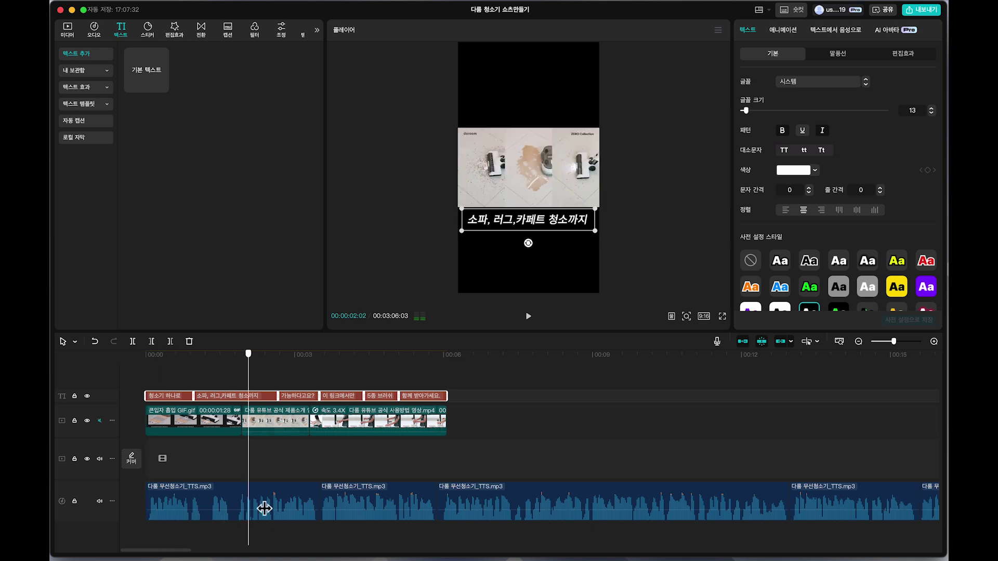
{"action": "left_click", "coordinate": [261, 446]}
{"action": "left_click", "coordinate": [281, 427]}
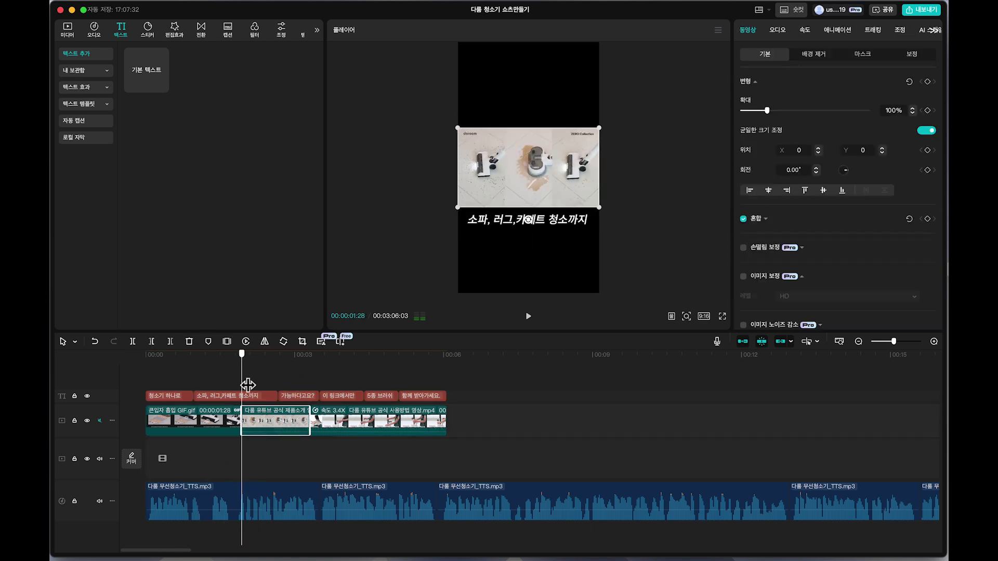
{"action": "left_click", "coordinate": [837, 31]}
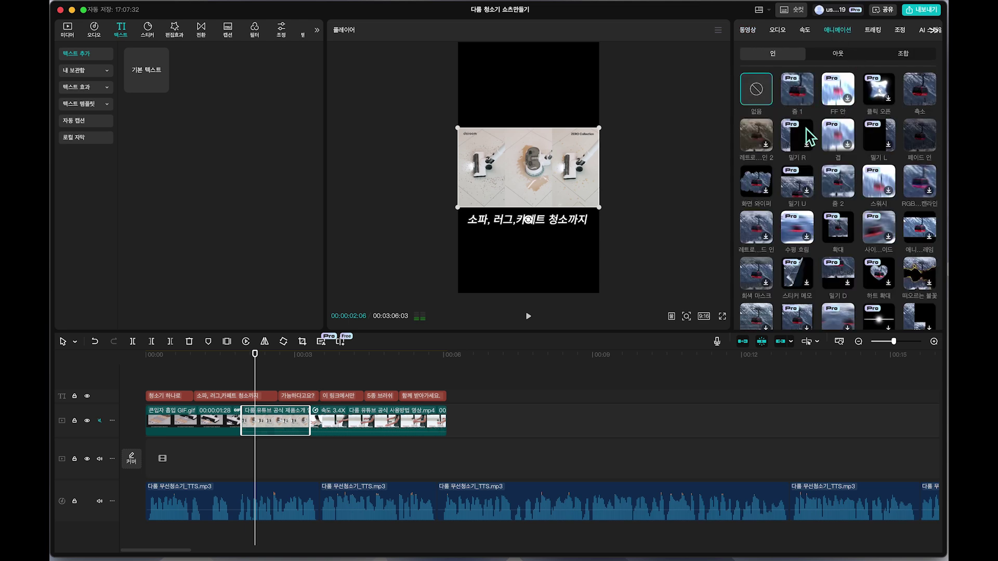
{"action": "left_click", "coordinate": [797, 97]}
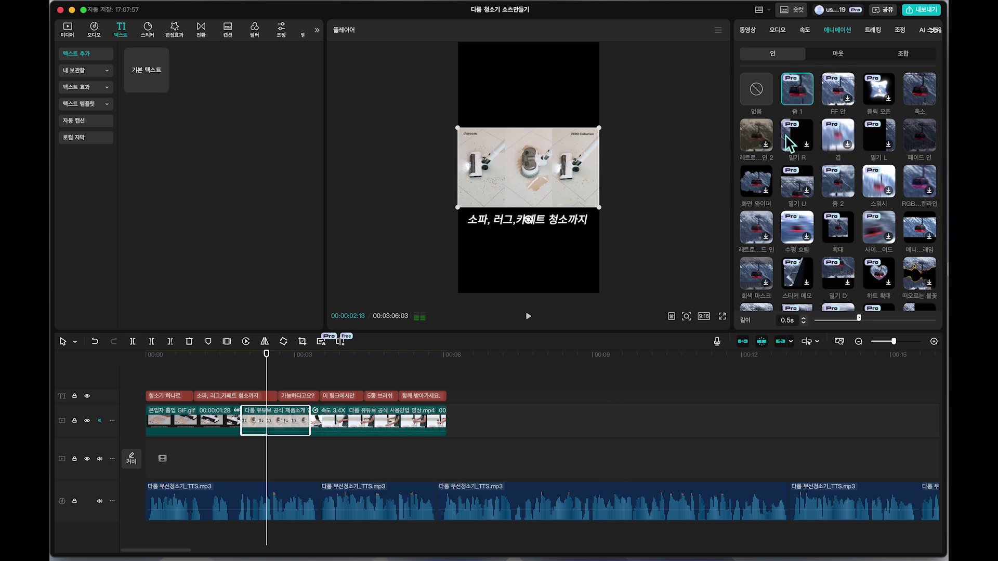
Add an entrance animation to the sped-up 사용방법 clip and play back the sequence
{"action": "left_click_drag", "start_coordinate": [270, 379], "coordinate": [410, 427]}
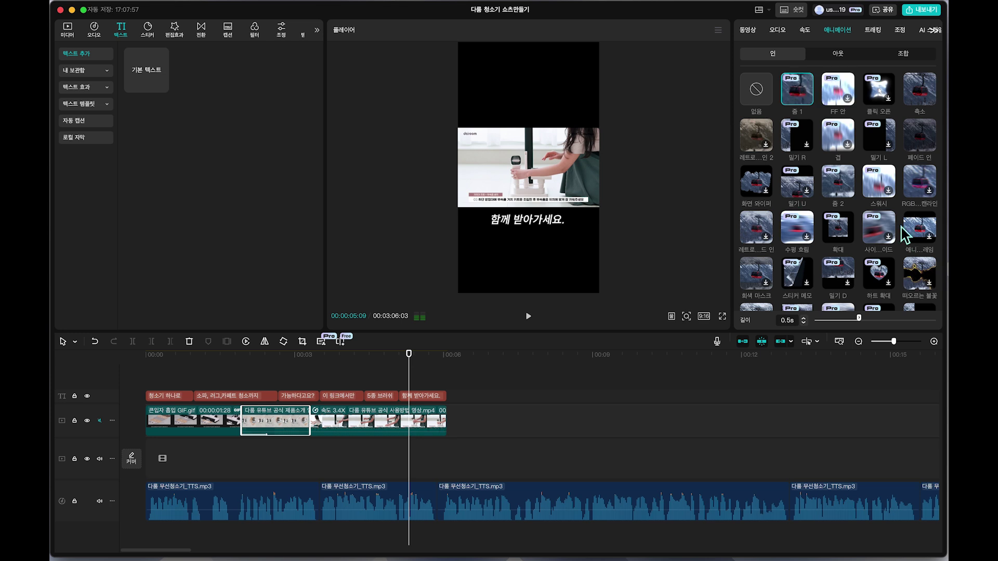
{"action": "scroll", "coordinate": [877, 205], "scroll_direction": "down", "scroll_amount": 5}
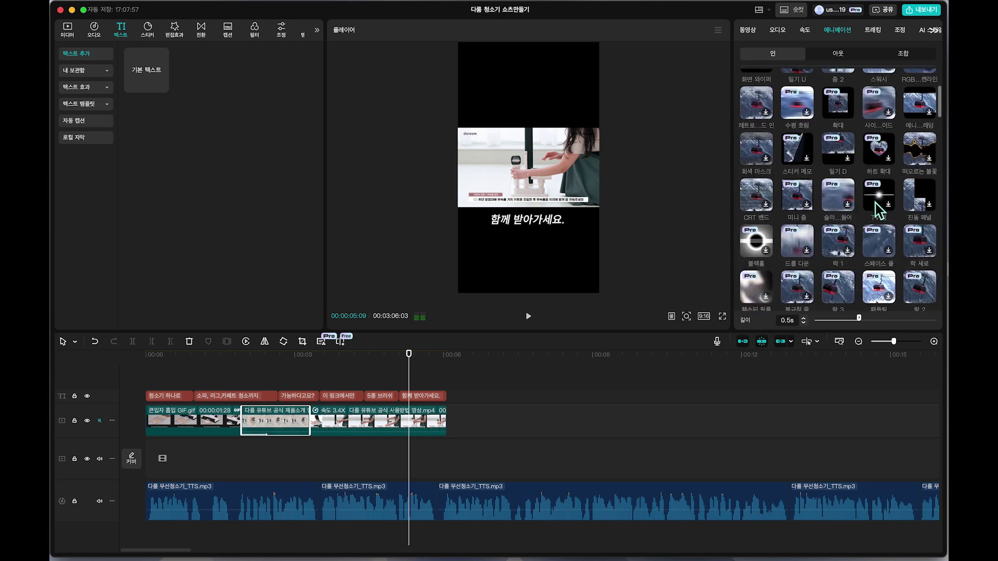
{"action": "left_click", "coordinate": [828, 56]}
{"action": "left_click", "coordinate": [769, 57]}
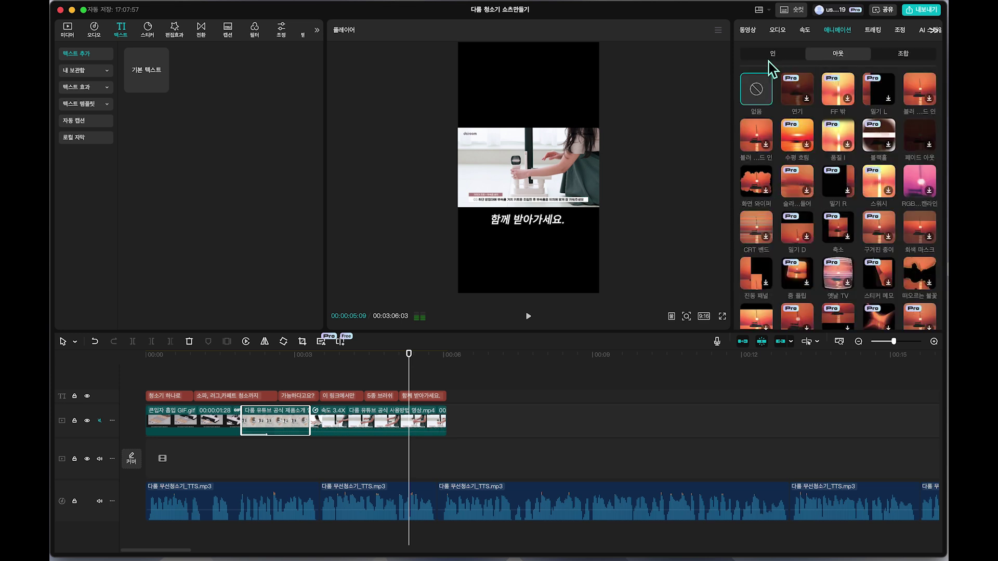
{"action": "left_click", "coordinate": [208, 394]}
{"action": "key", "text": "space"}
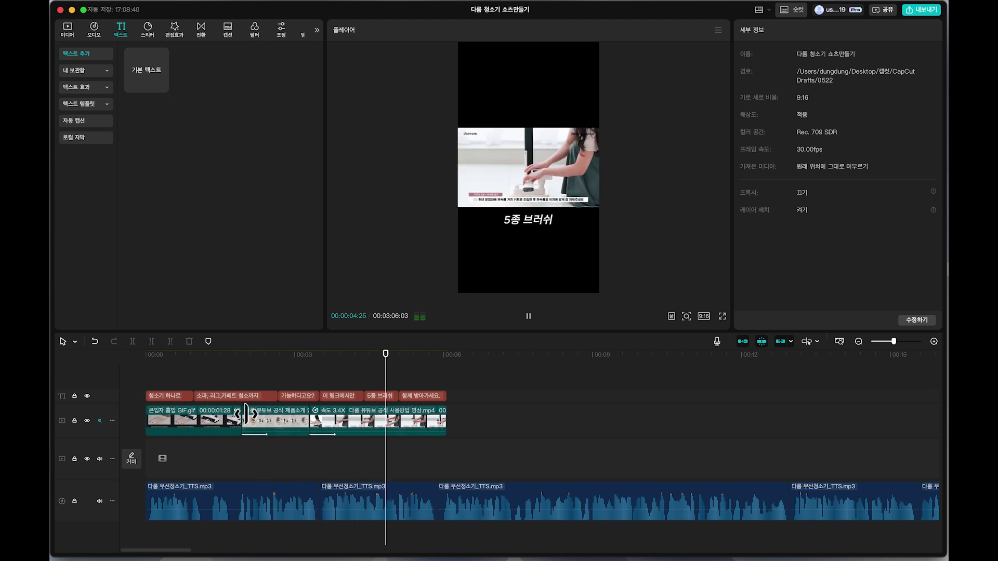
Add an entrance animation to the "5종 브러쉬" caption
{"action": "left_click", "coordinate": [380, 396]}
{"action": "left_click", "coordinate": [384, 394]}
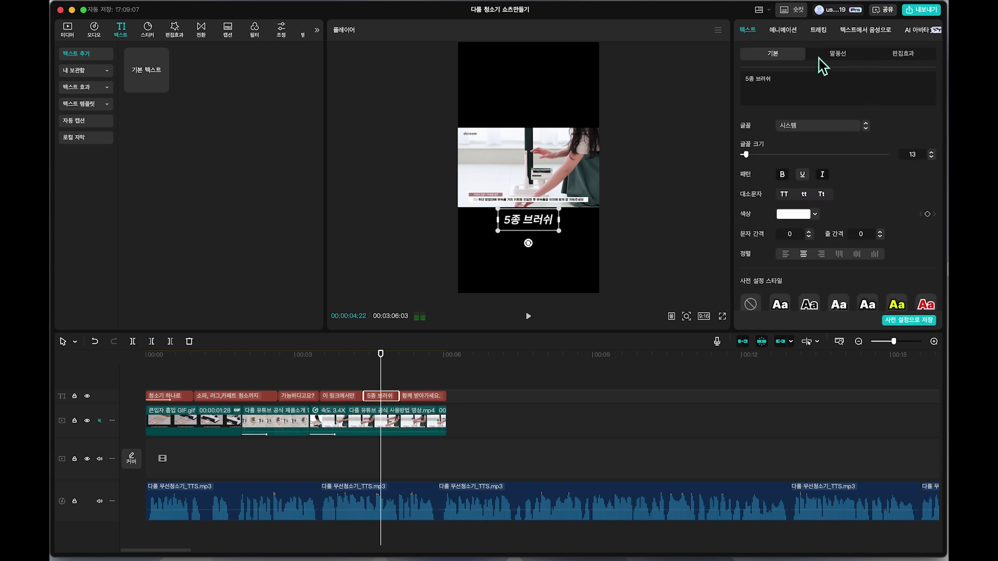
{"action": "left_click", "coordinate": [782, 32]}
{"action": "left_click", "coordinate": [878, 274]}
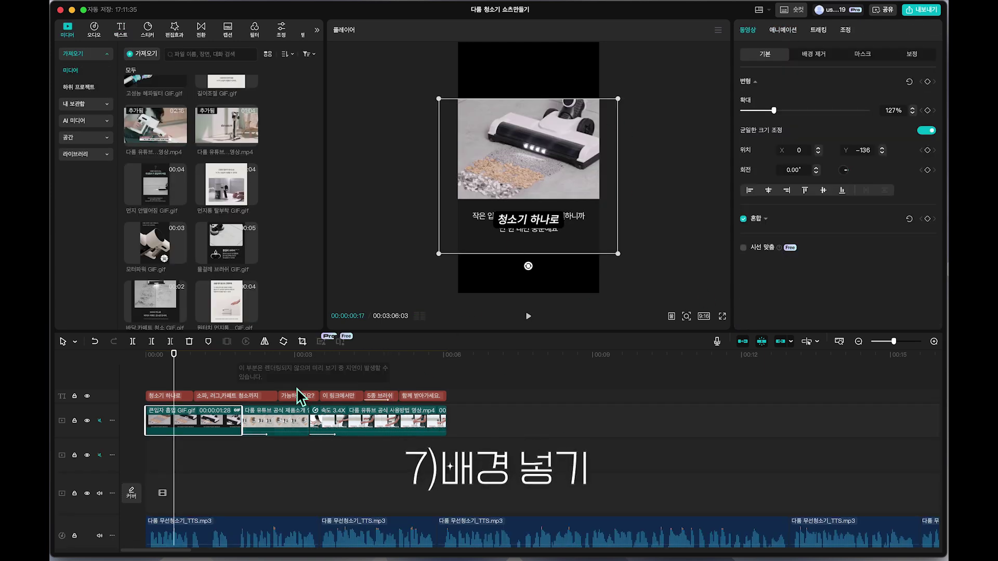
Play back the captioned section and place the image 구매대행_이미지_다운로드_(1).jpeg as a background beneath the video clips, starting at the timeline start
{"action": "left_click", "coordinate": [295, 387]}
{"action": "left_click", "coordinate": [166, 370]}
{"action": "key", "text": "space"}
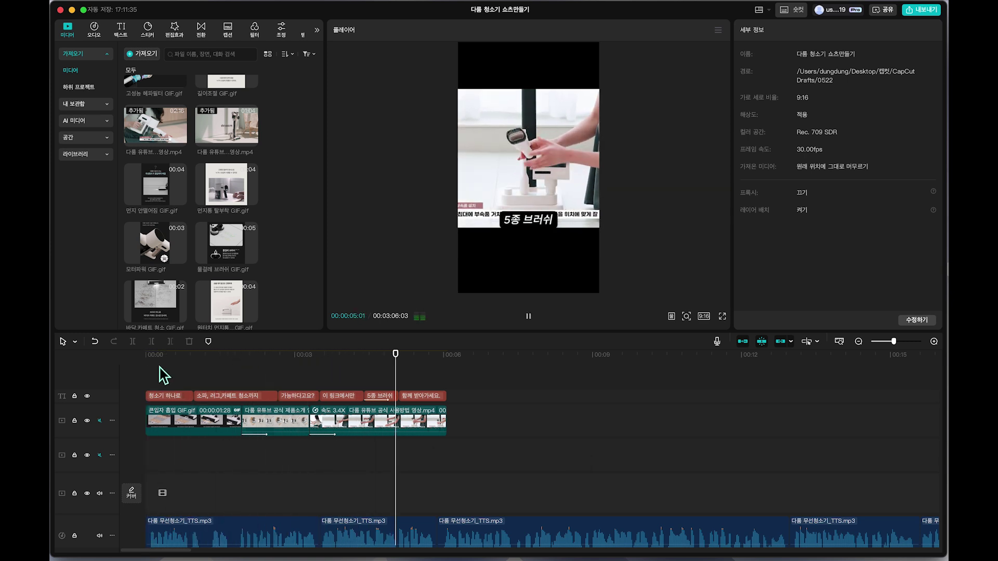
{"action": "key", "text": "space"}
{"action": "left_click", "coordinate": [438, 376]}
{"action": "left_click_drag", "start_coordinate": [444, 375], "coordinate": [184, 455]}
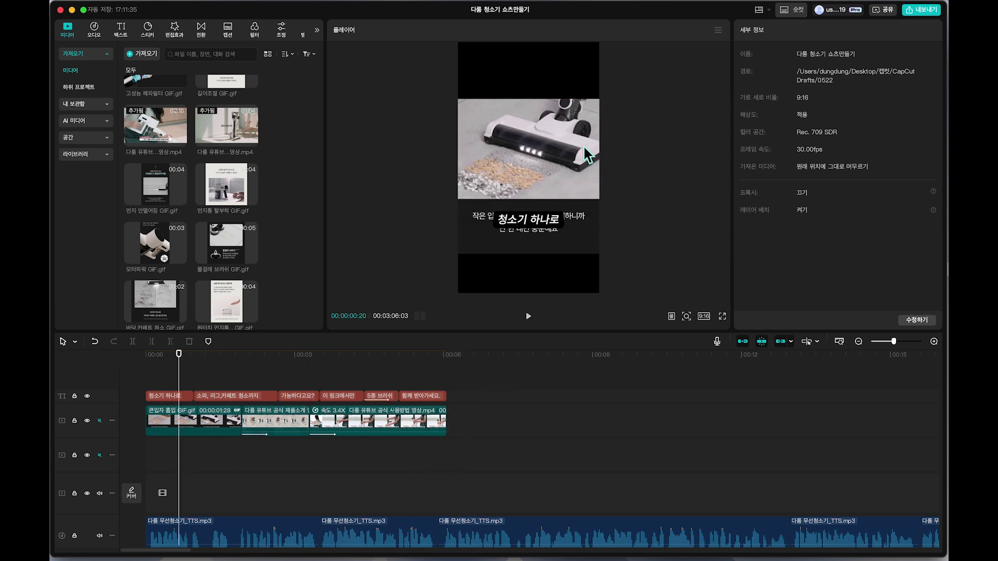
{"action": "scroll", "coordinate": [255, 268], "scroll_direction": "up", "scroll_amount": 5}
{"action": "scroll", "coordinate": [248, 251], "scroll_direction": "up", "scroll_amount": 10}
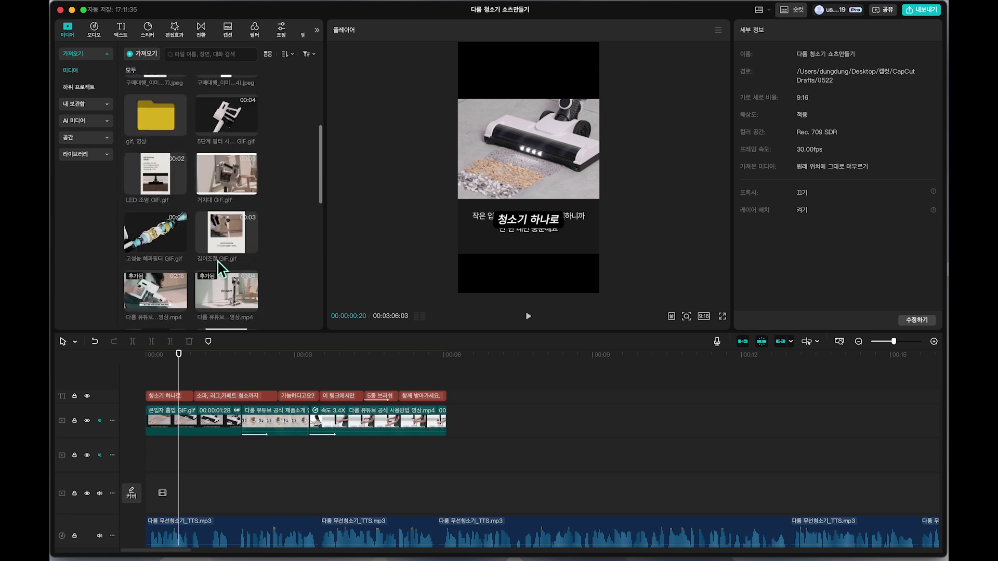
{"action": "left_click_drag", "start_coordinate": [159, 159], "coordinate": [204, 450]}
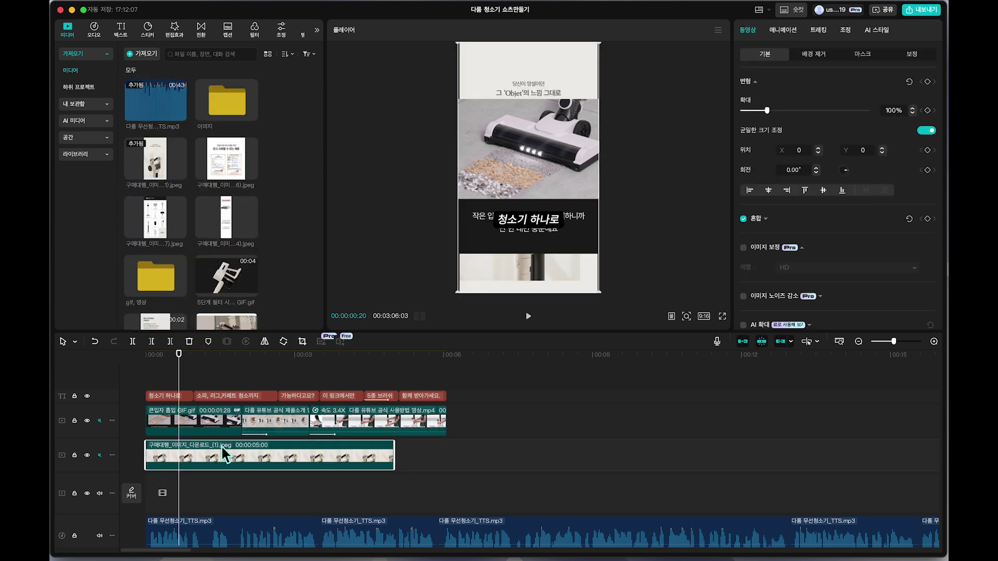
Crop the 큰입자 흡입 GIF.gif clip to remove the text area beneath its picture and play back the sequence from the start
{"action": "left_click", "coordinate": [223, 422]}
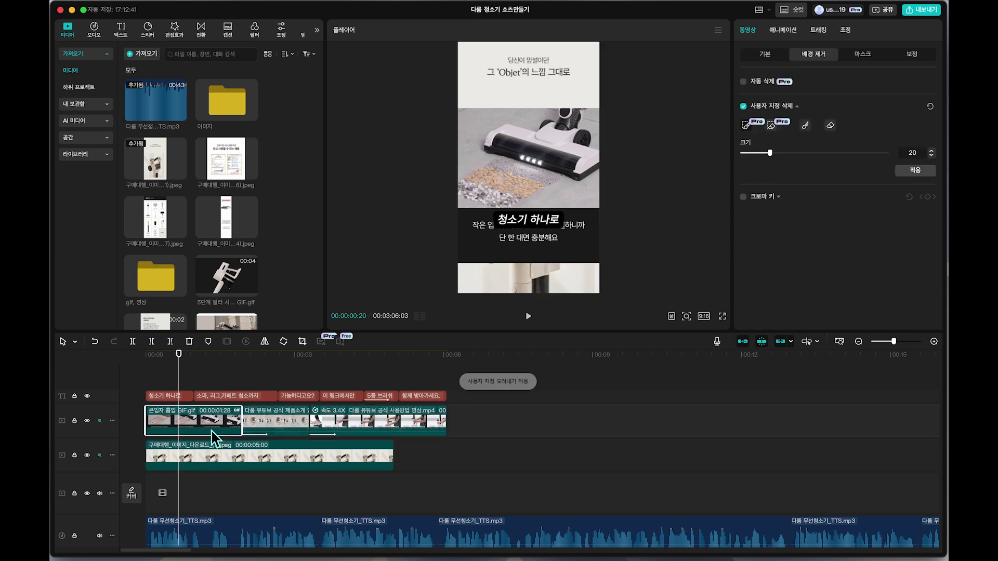
{"action": "right_click", "coordinate": [213, 438]}
{"action": "mouse_move", "coordinate": [217, 239]}
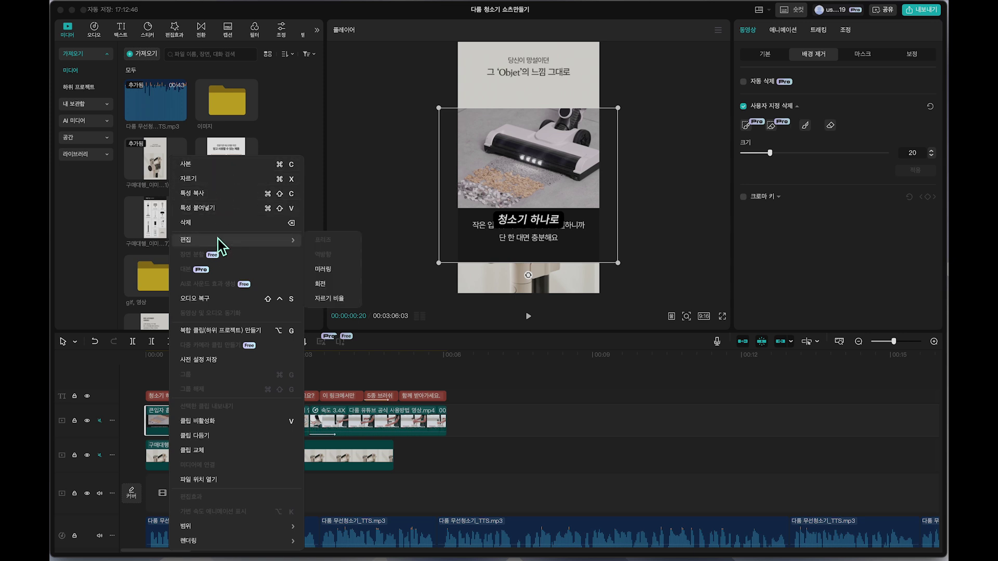
{"action": "left_click", "coordinate": [329, 299]}
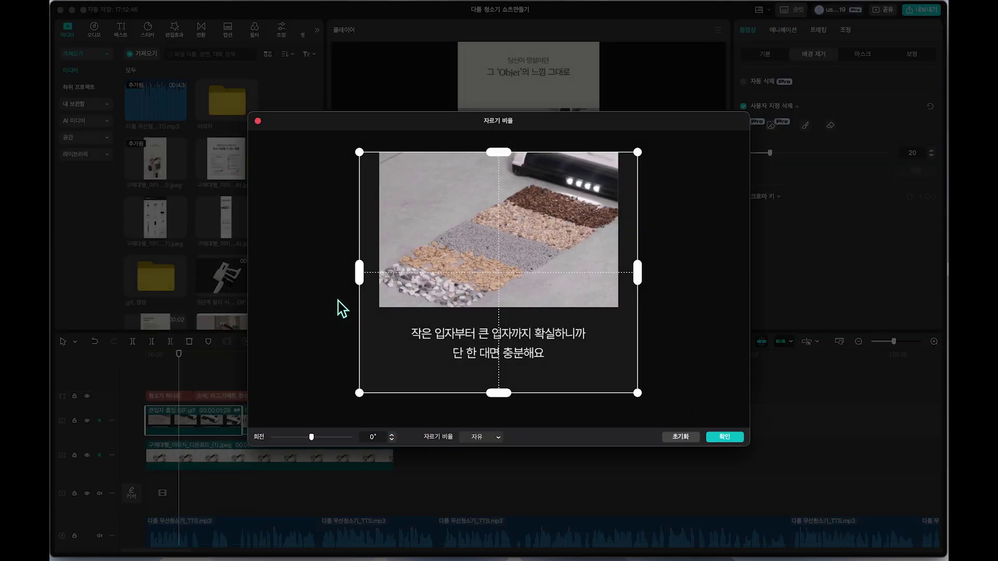
{"action": "left_click_drag", "start_coordinate": [639, 399], "coordinate": [637, 313]}
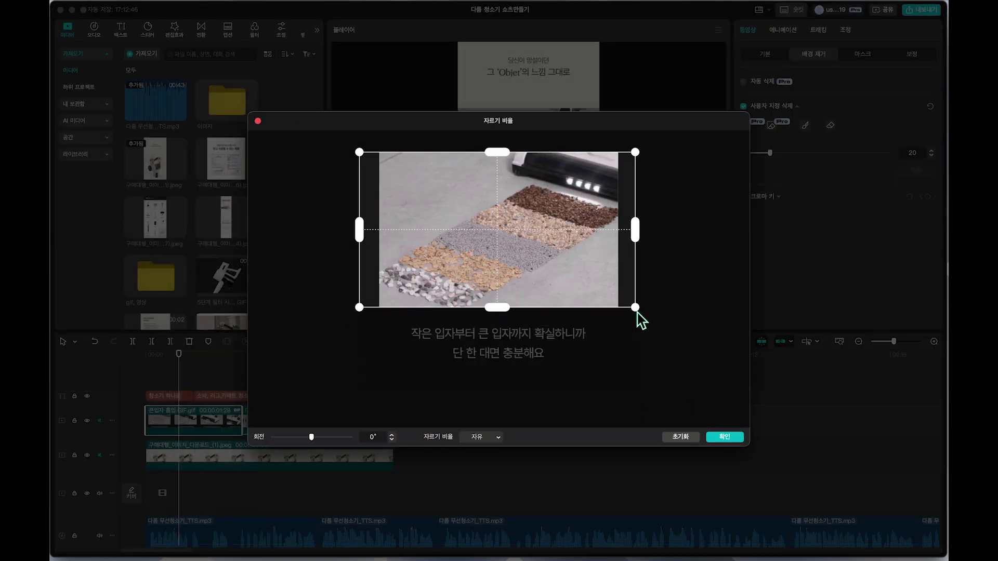
{"action": "left_click", "coordinate": [724, 437]}
{"action": "left_click", "coordinate": [156, 374]}
{"action": "left_click", "coordinate": [155, 358]}
{"action": "key", "text": "space"}
{"action": "key", "text": "space"}
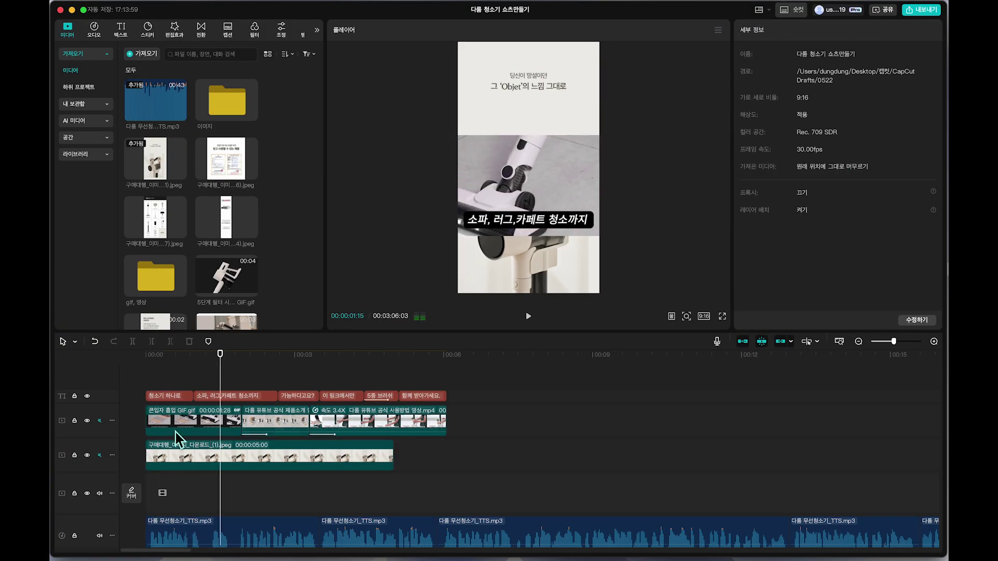
Crop the background image to its upper text section and move it up to about Y 1116 in the frame
{"action": "left_click", "coordinate": [202, 462]}
{"action": "left_click", "coordinate": [303, 342]}
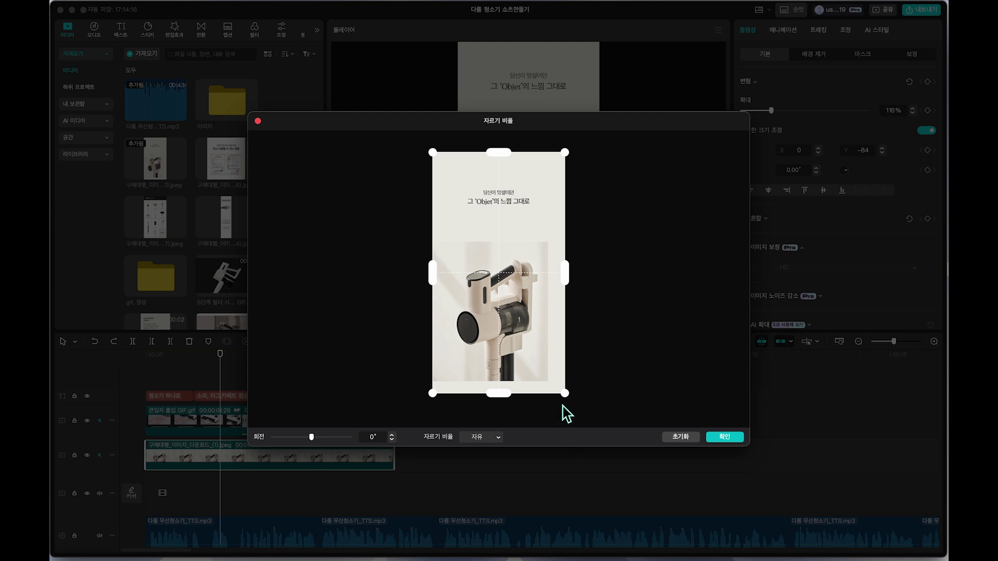
{"action": "left_click_drag", "start_coordinate": [565, 393], "coordinate": [590, 248]}
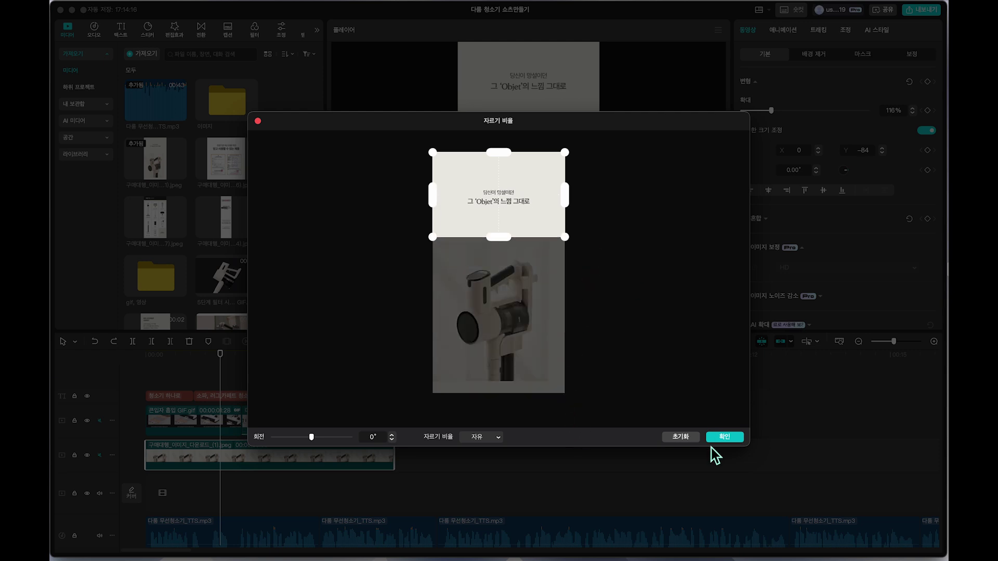
{"action": "left_click", "coordinate": [724, 437]}
{"action": "left_click_drag", "start_coordinate": [572, 198], "coordinate": [566, 125]}
{"action": "left_click_drag", "start_coordinate": [564, 117], "coordinate": [564, 110]}
Extend the background image to the end of the video clips, for a duration of 00:00:06:02, and play back the sequence
{"action": "left_click", "coordinate": [150, 376]}
{"action": "key", "text": "space"}
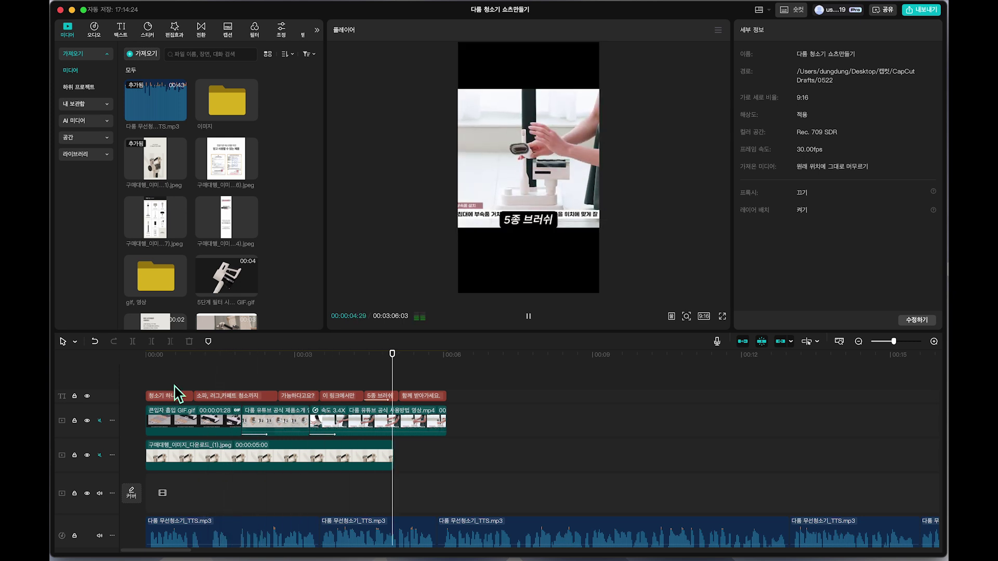
{"action": "key", "text": "space"}
{"action": "left_click_drag", "start_coordinate": [400, 463], "coordinate": [453, 464]}
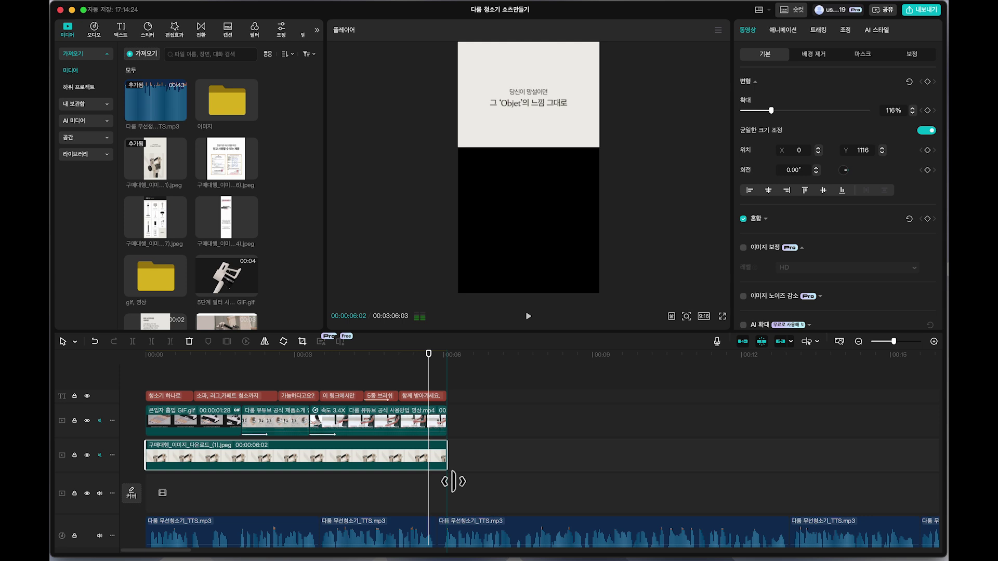
{"action": "key", "text": "space"}
{"action": "left_click_drag", "start_coordinate": [429, 366], "coordinate": [260, 373]}
{"action": "left_click_drag", "start_coordinate": [197, 431], "coordinate": [218, 426]}
{"action": "left_click", "coordinate": [557, 474]}
{"action": "key", "text": "space"}
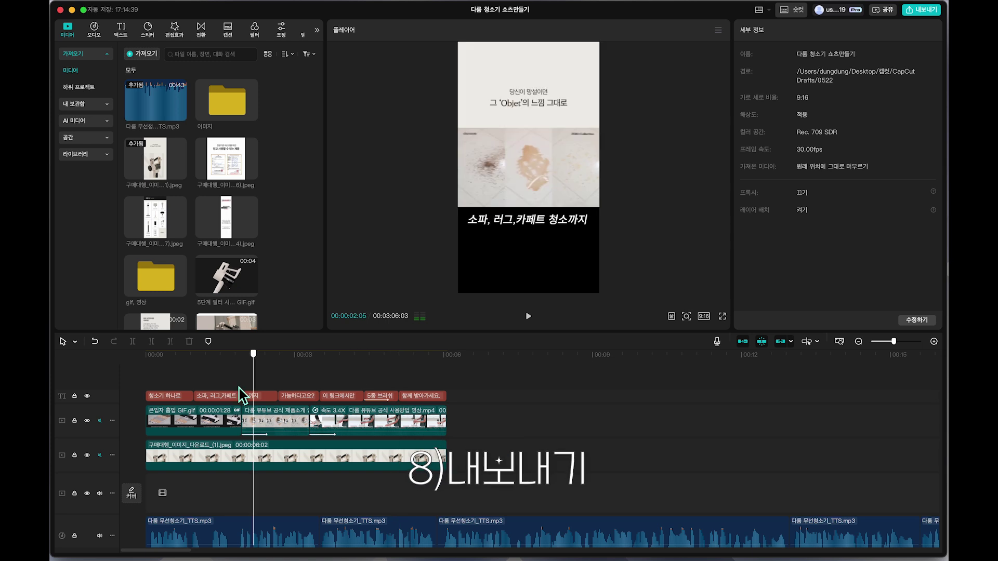
Open the export settings for the finished shorts video
{"action": "left_click", "coordinate": [920, 12]}
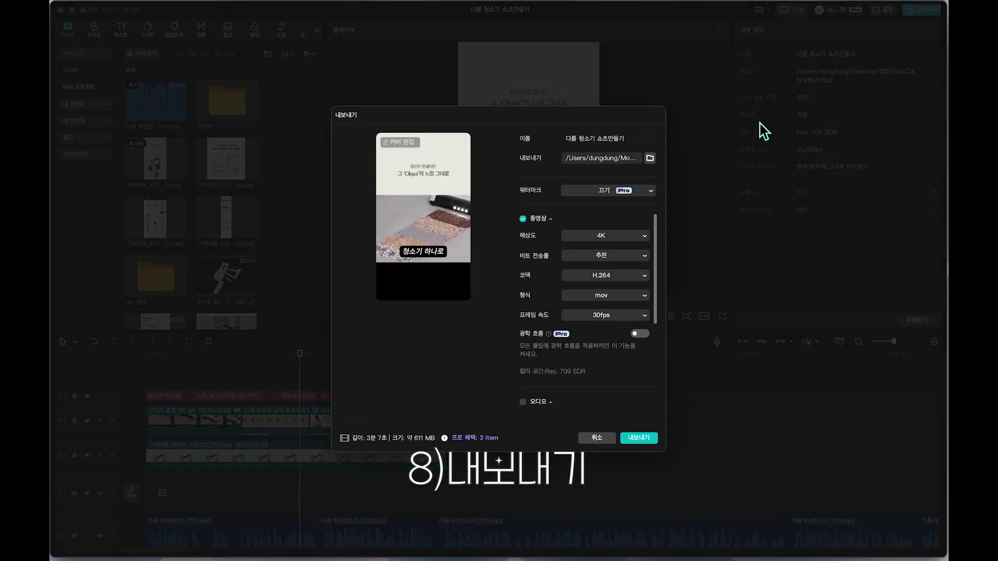